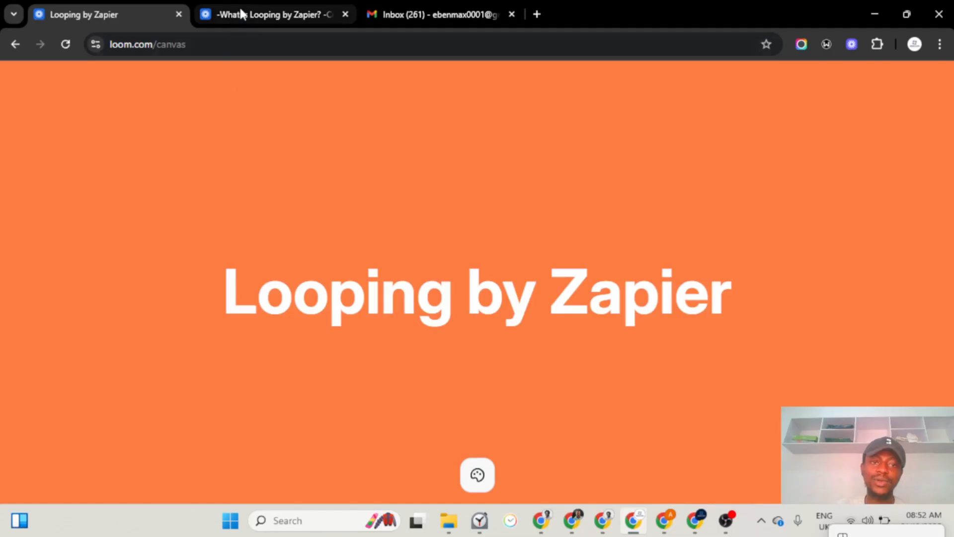
- Open the Looping by Zapier spreadsheet in Google Sheets and examine the Paid entries in the Payment Status column
click(241, 14)
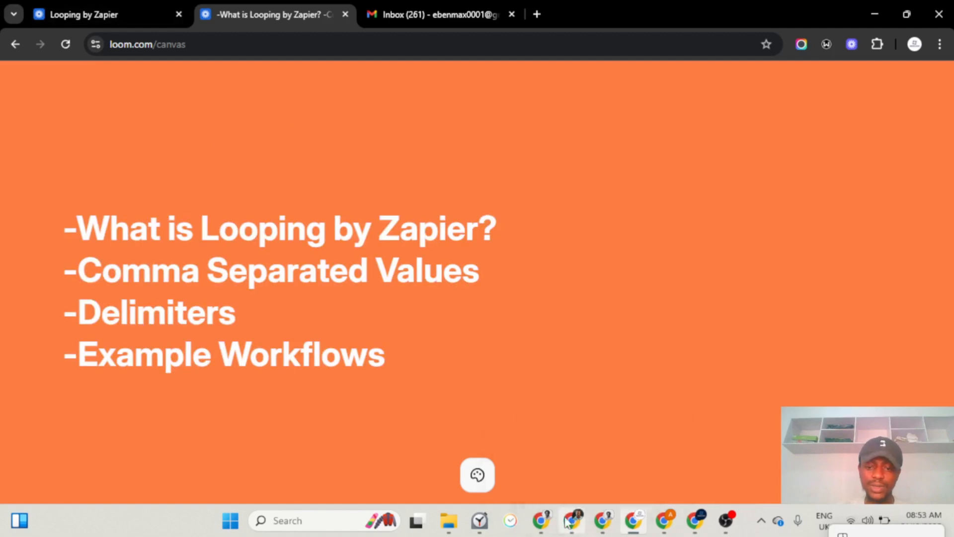
click(541, 447)
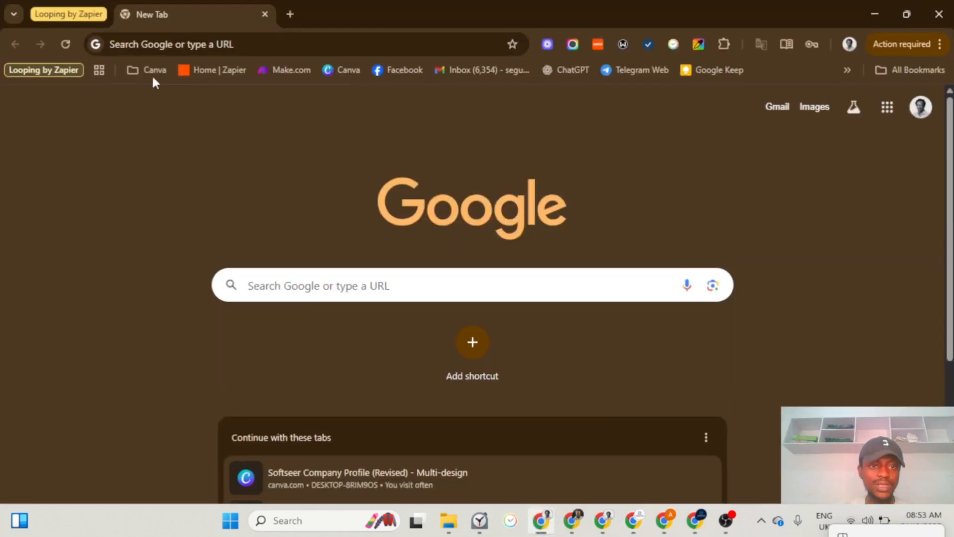
click(81, 15)
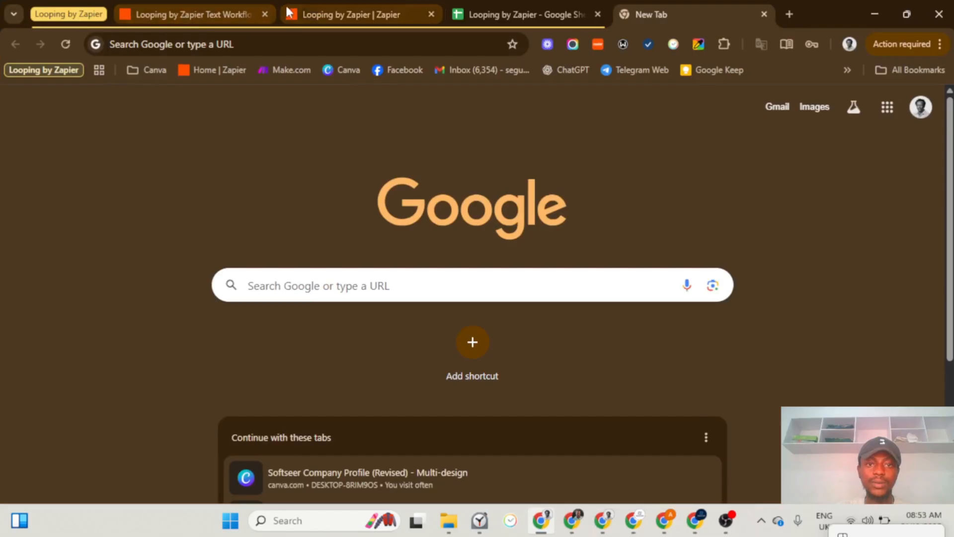
click(311, 11)
click(502, 15)
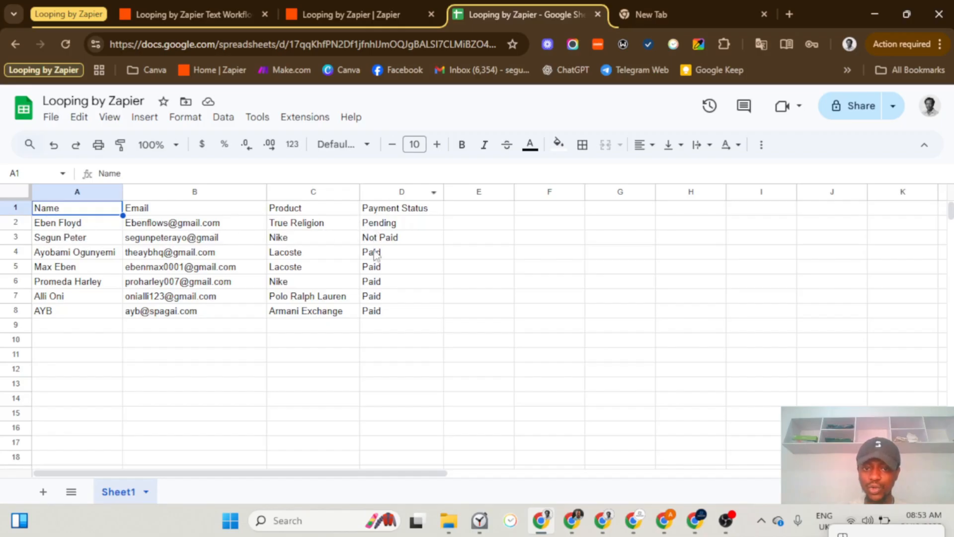
drag(380, 252, 380, 325)
click(265, 386)
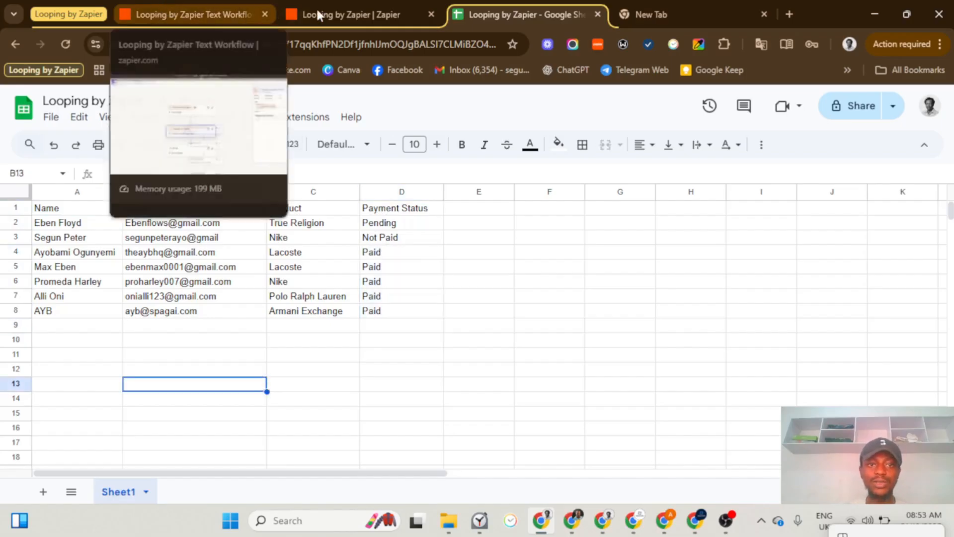
- Open the Looping by Zapier zap for editing and go from the Every Day trigger's configuration to its test
click(356, 13)
drag(333, 330, 273, 287)
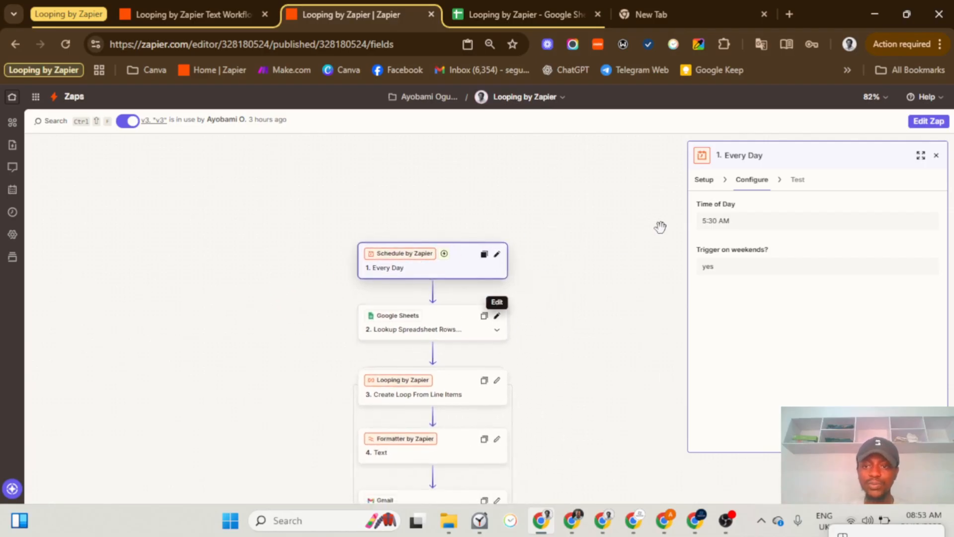
click(926, 119)
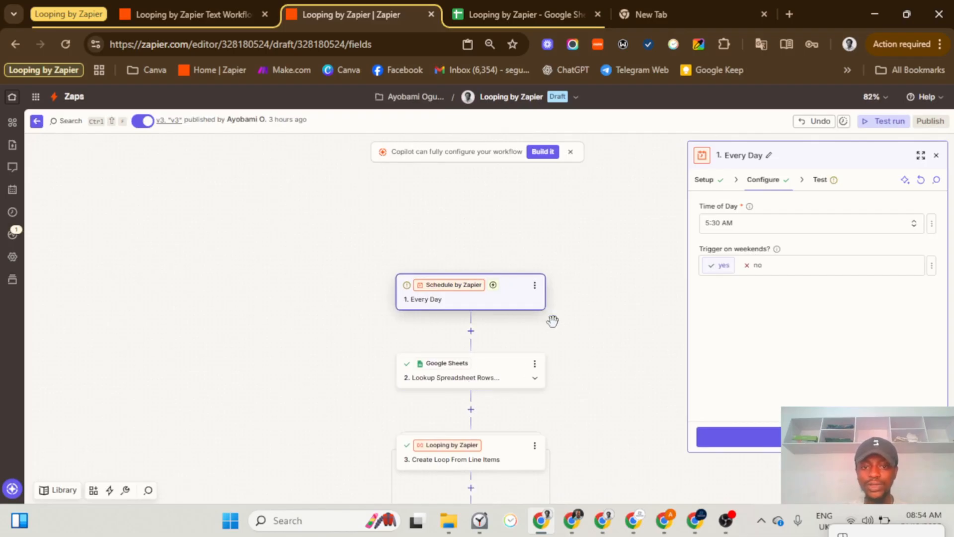
click(723, 439)
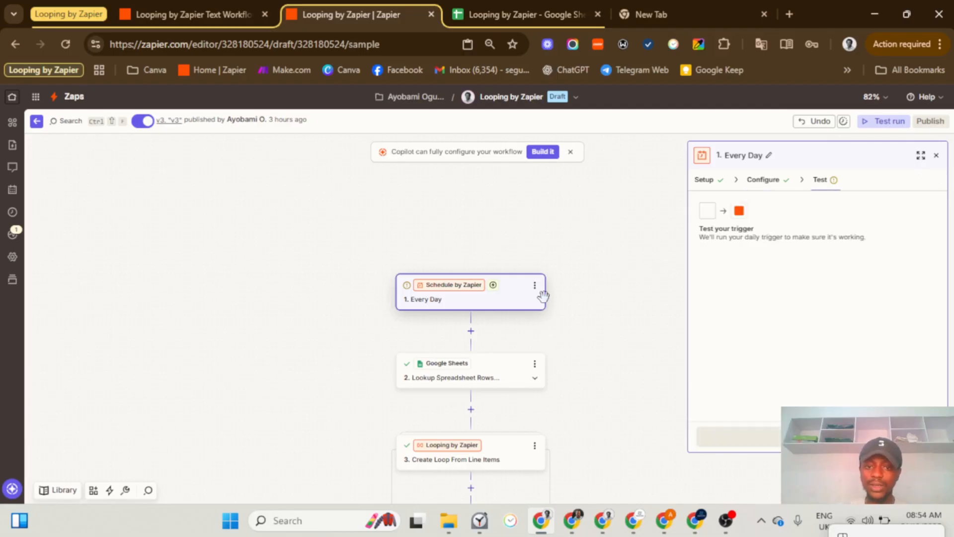
- Review the Google Sheets lookup step's configuration against the spreadsheet's Payment Status column, and open the step's test data
click(499, 377)
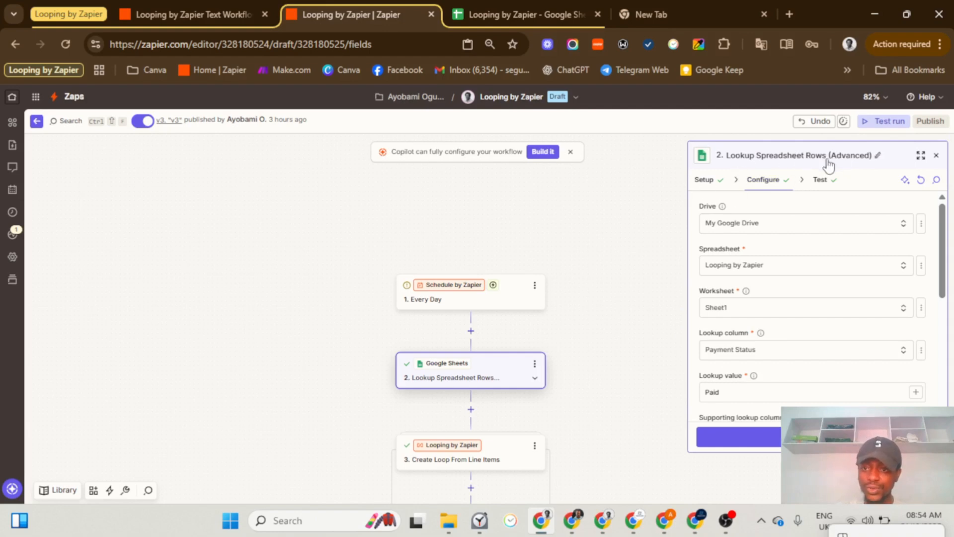
scroll(730, 368, down, 5)
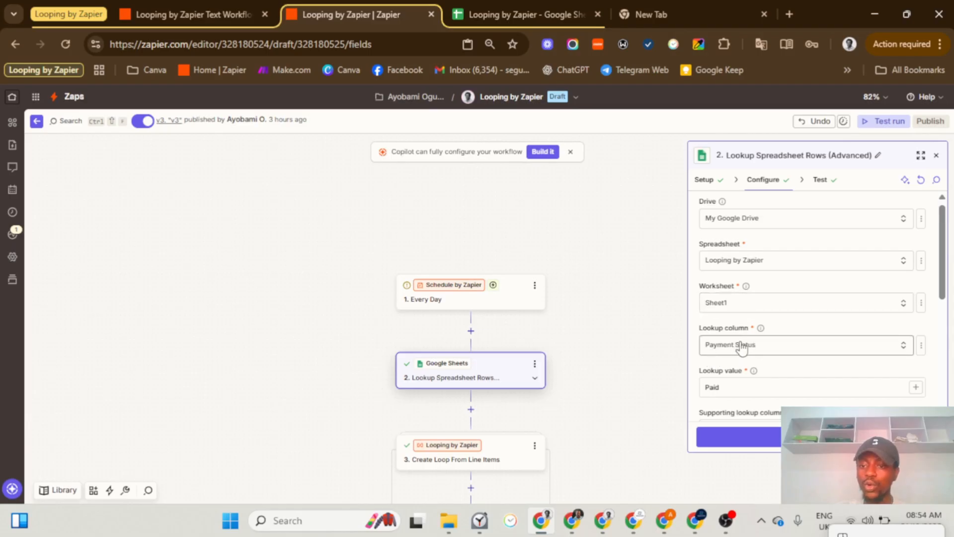
click(548, 7)
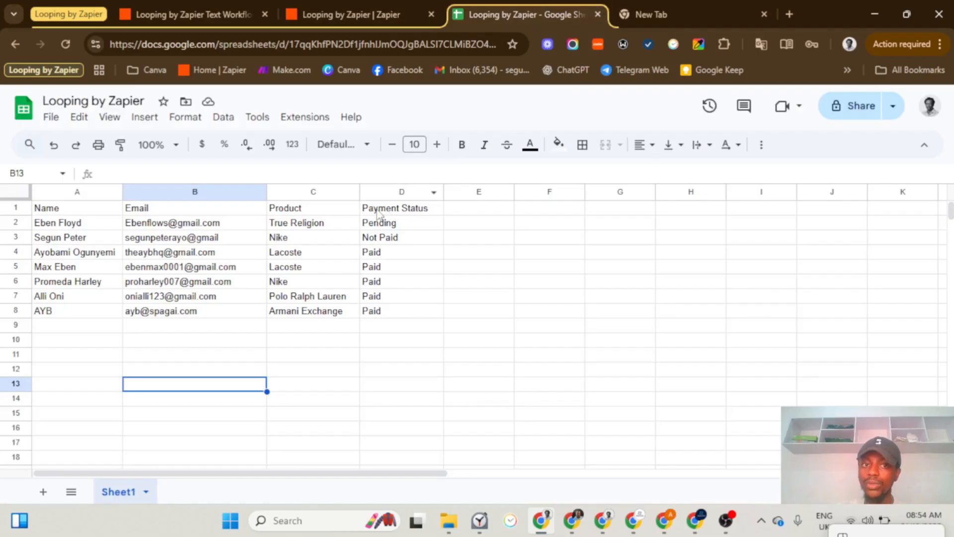
click(322, 11)
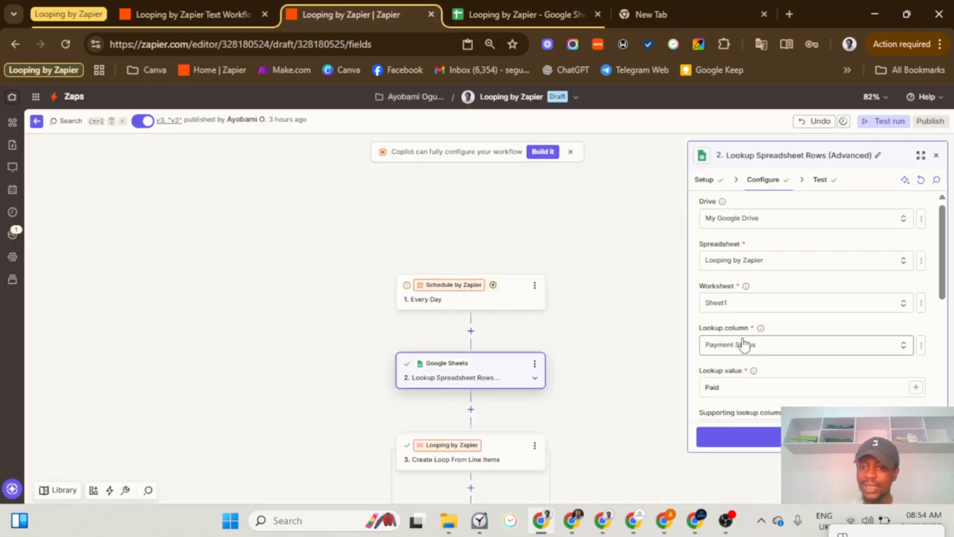
click(491, 6)
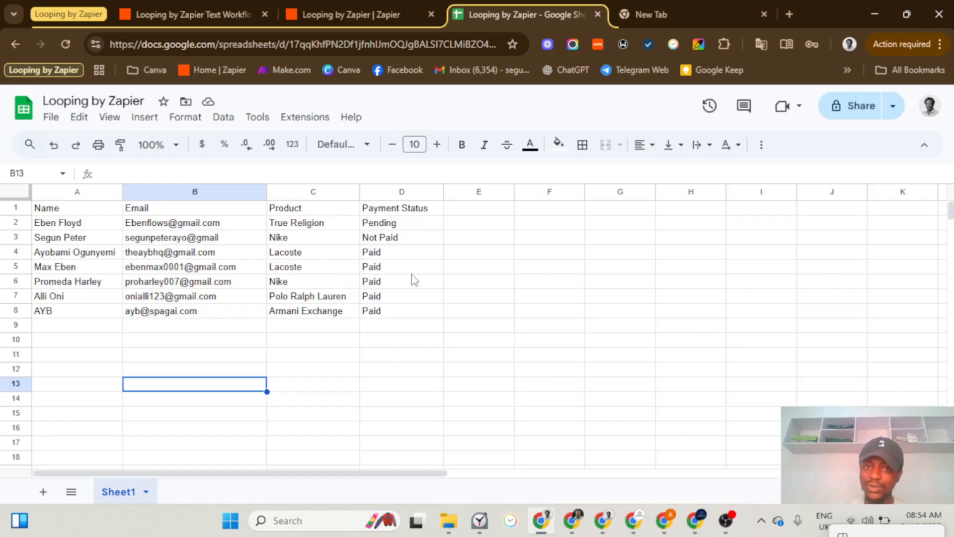
click(377, 15)
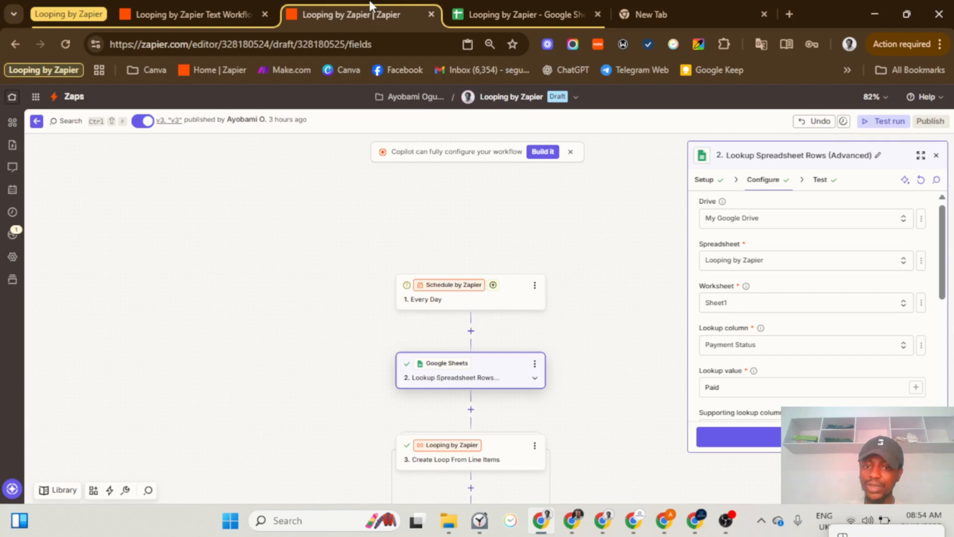
scroll(782, 347, down, 5)
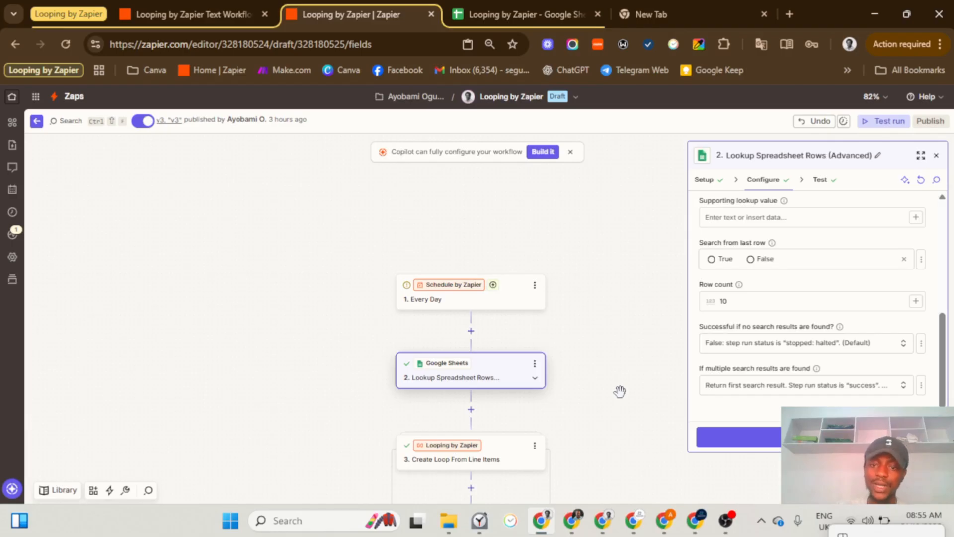
click(741, 438)
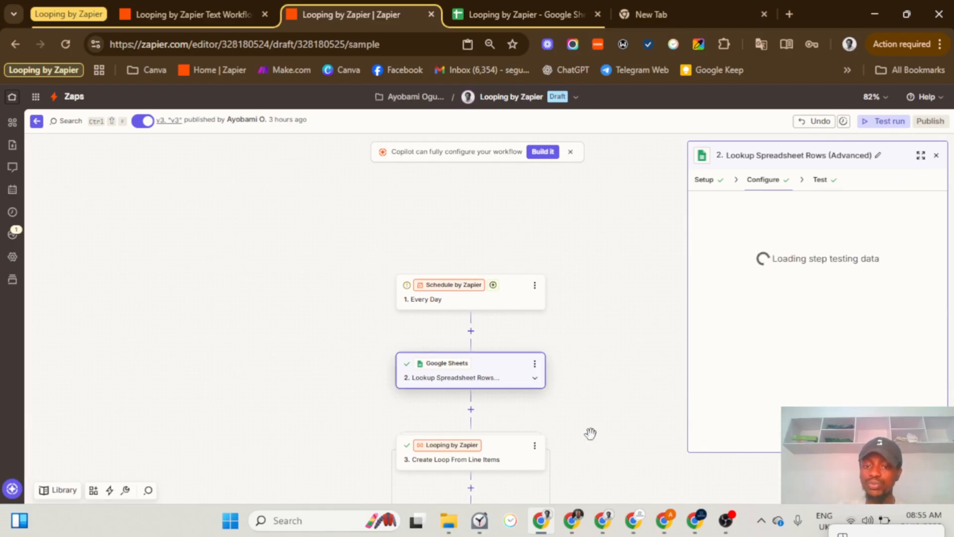
- Review the loop step's available action events, keep Create Loop From Line Items, and continue to its configuration
click(708, 182)
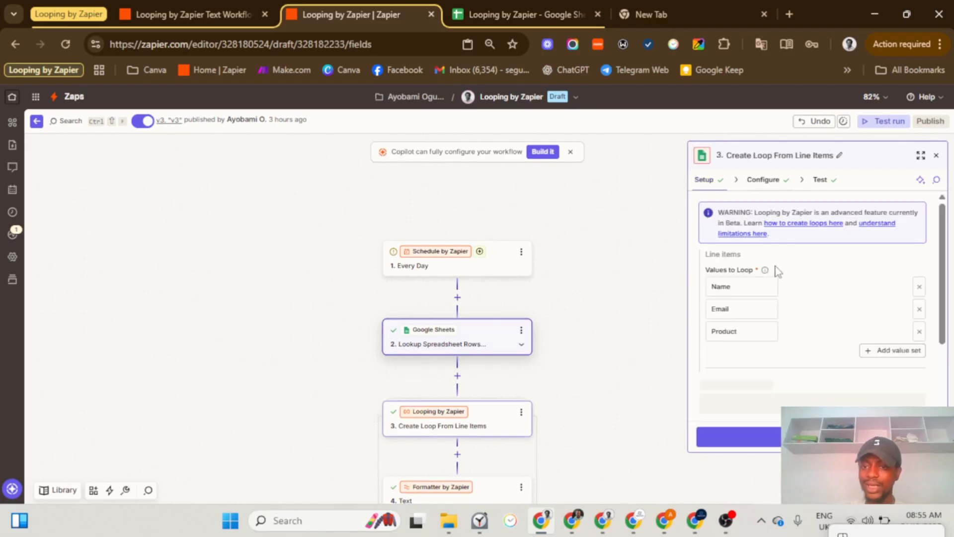
click(719, 181)
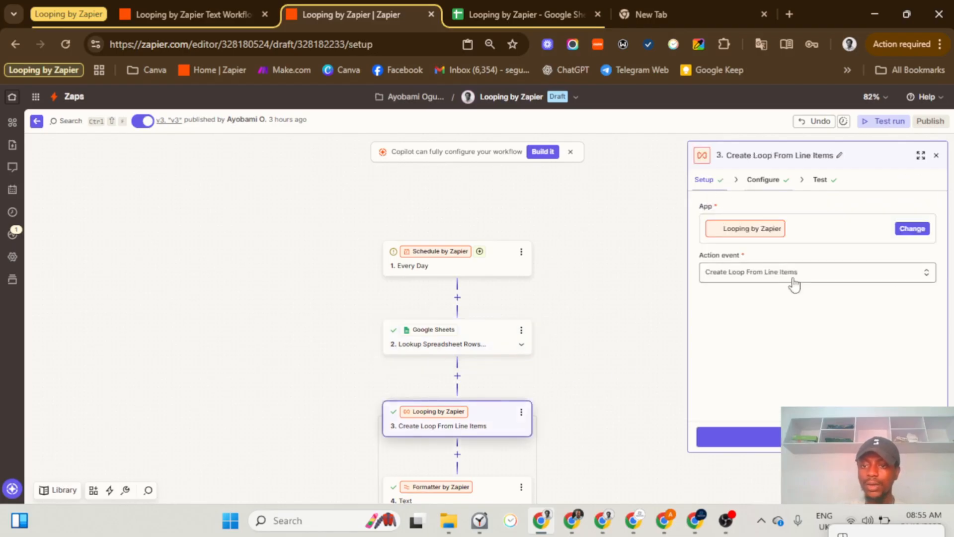
click(771, 274)
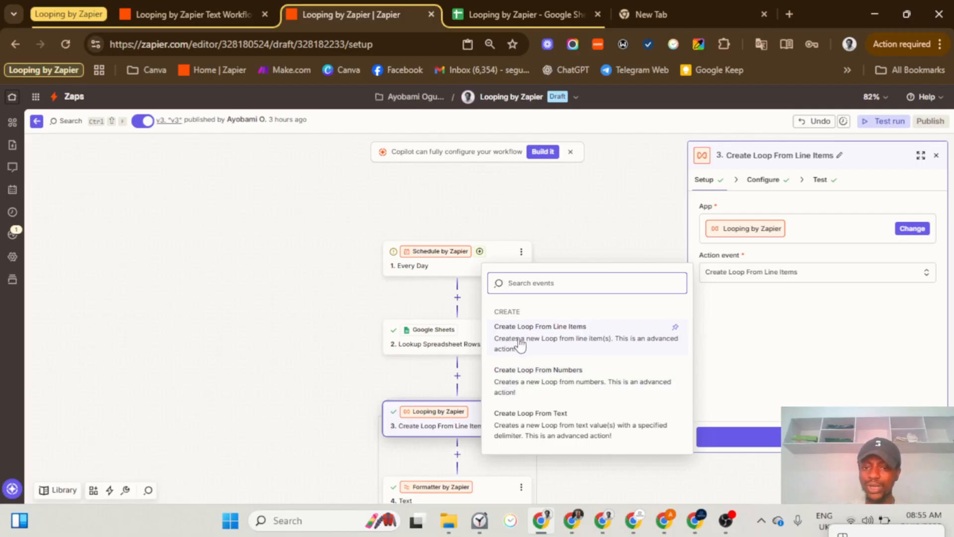
click(753, 437)
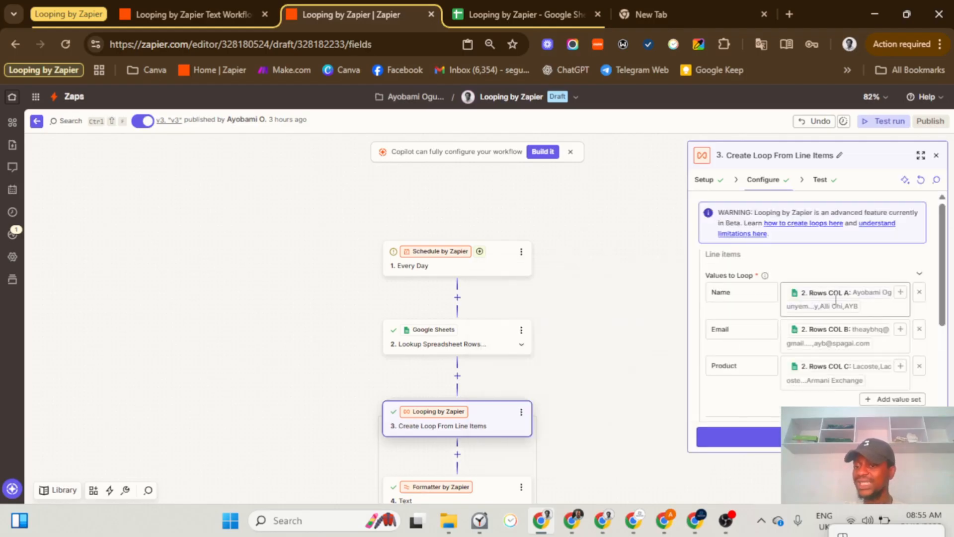
click(877, 400)
click(733, 400)
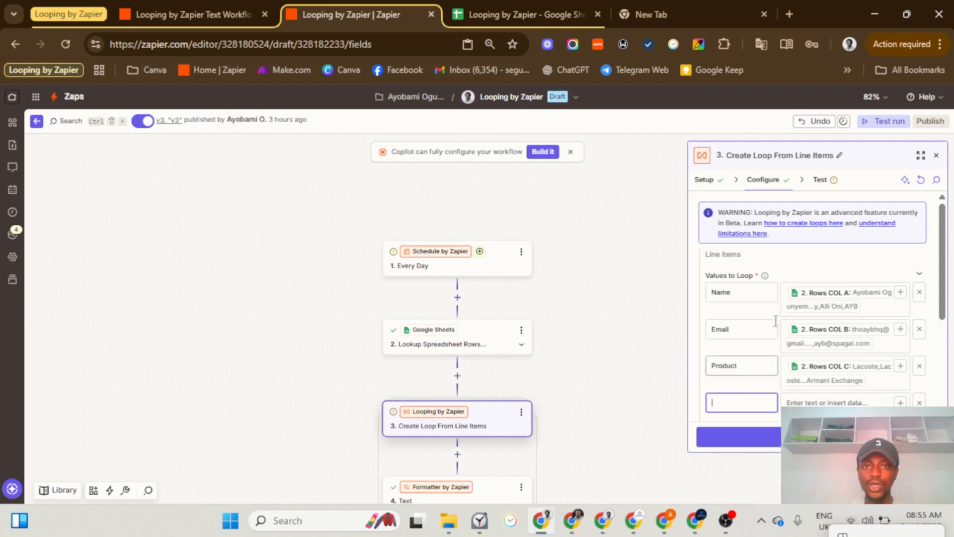
click(497, 12)
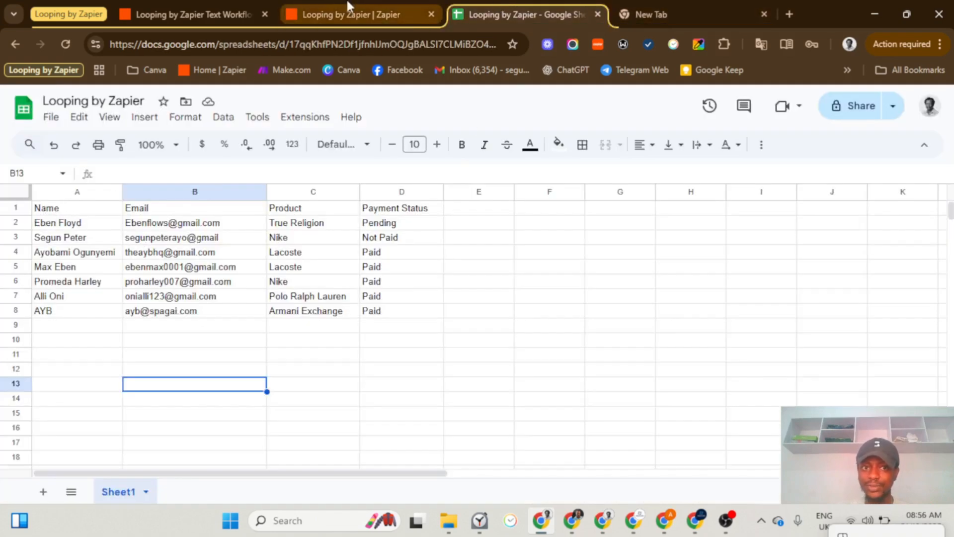
click(321, 10)
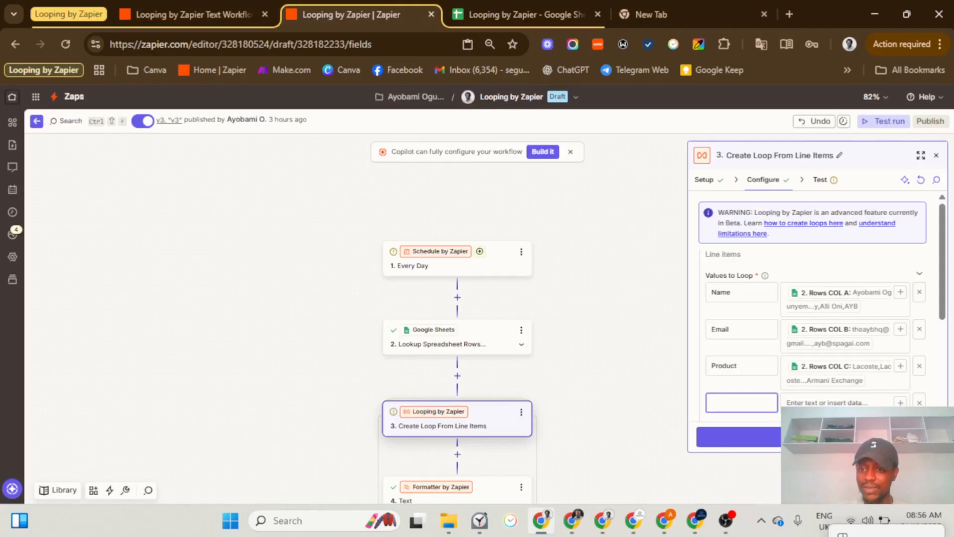
click(900, 404)
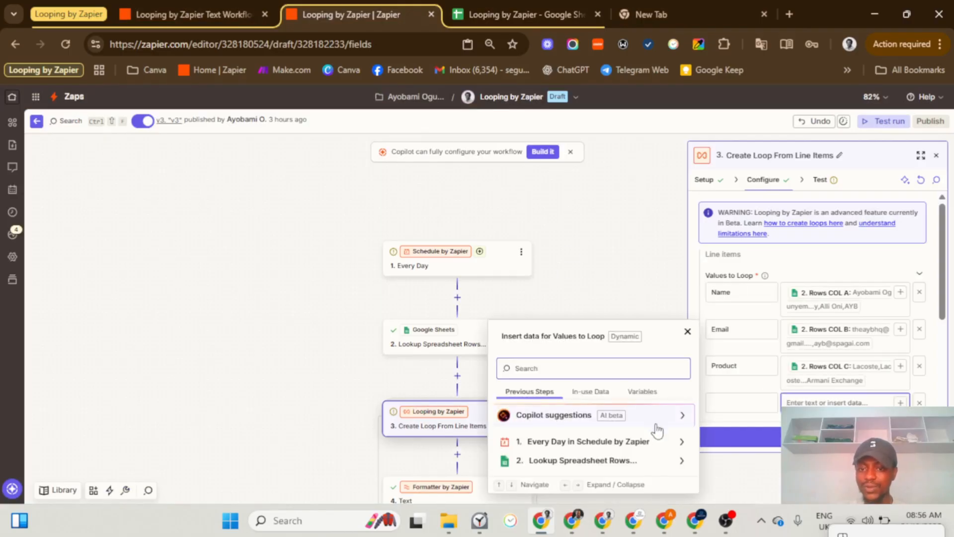
click(679, 460)
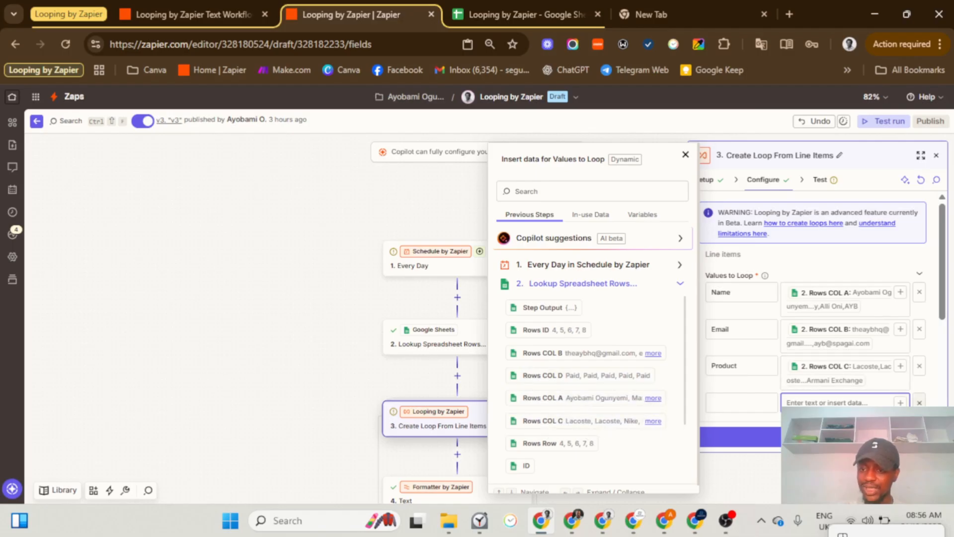
click(919, 403)
- Keep Trim Whitespace at True in the loop step, open its test data and compare it with the spreadsheet rows
scroll(808, 379, down, 1)
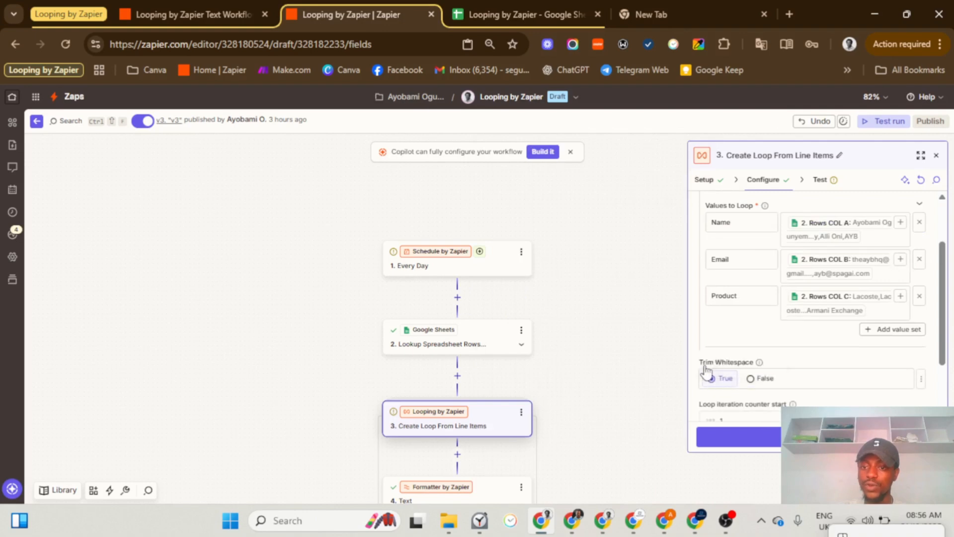
click(711, 378)
scroll(709, 386, down, 1)
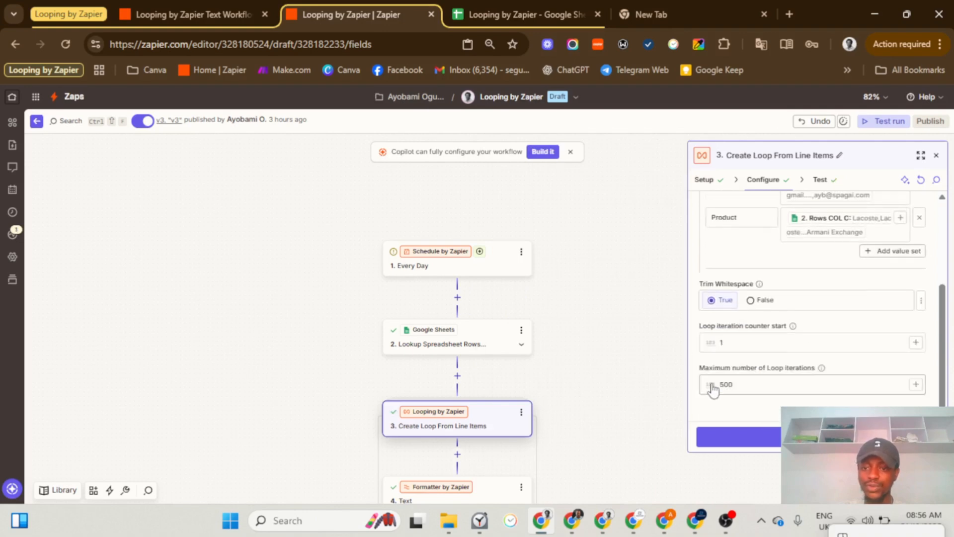
click(730, 437)
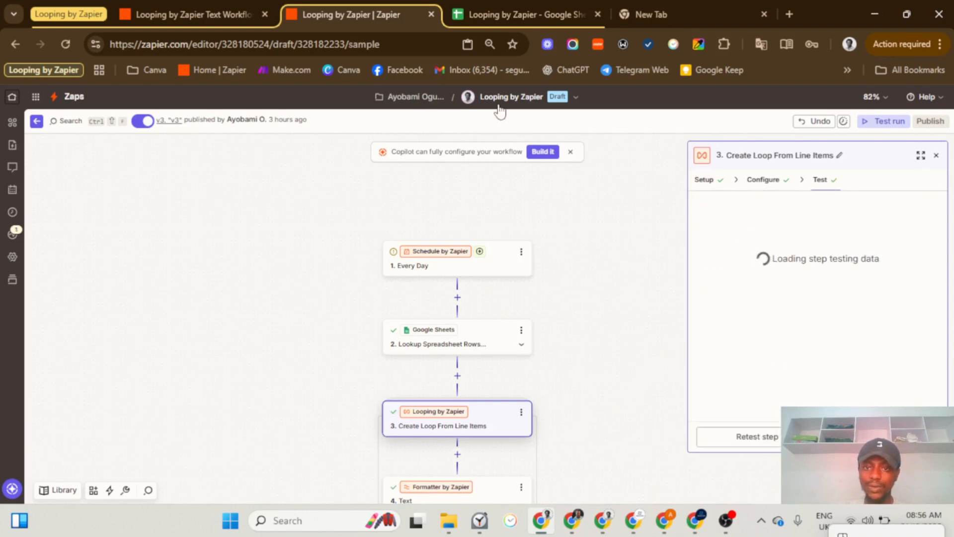
click(487, 6)
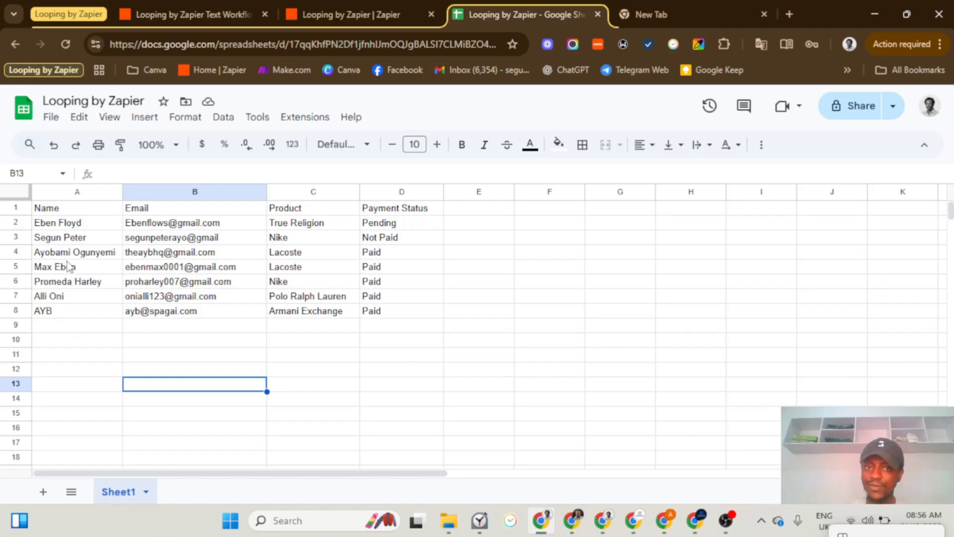
click(333, 11)
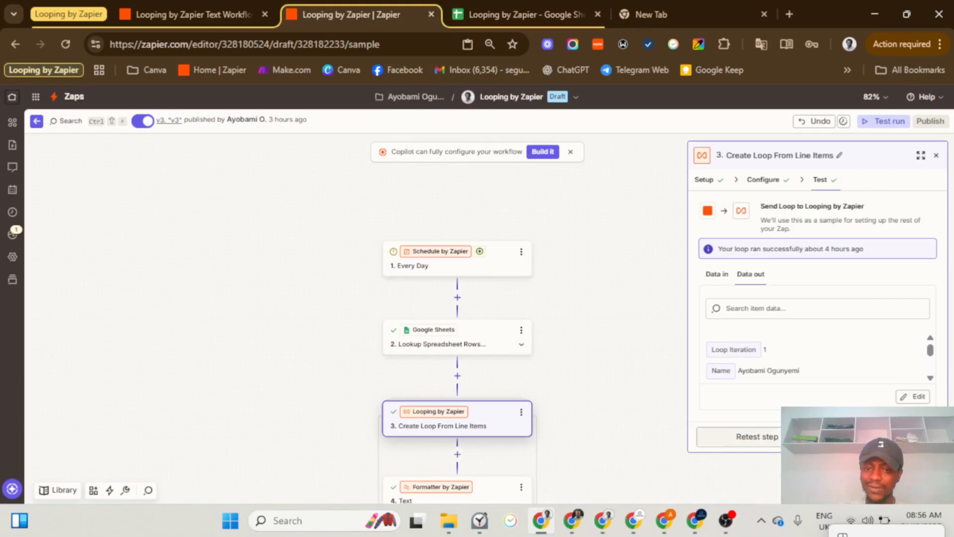
- Open the Formatter Text step's Split Text configuration and examine the loop step's data available for its Input field
click(458, 492)
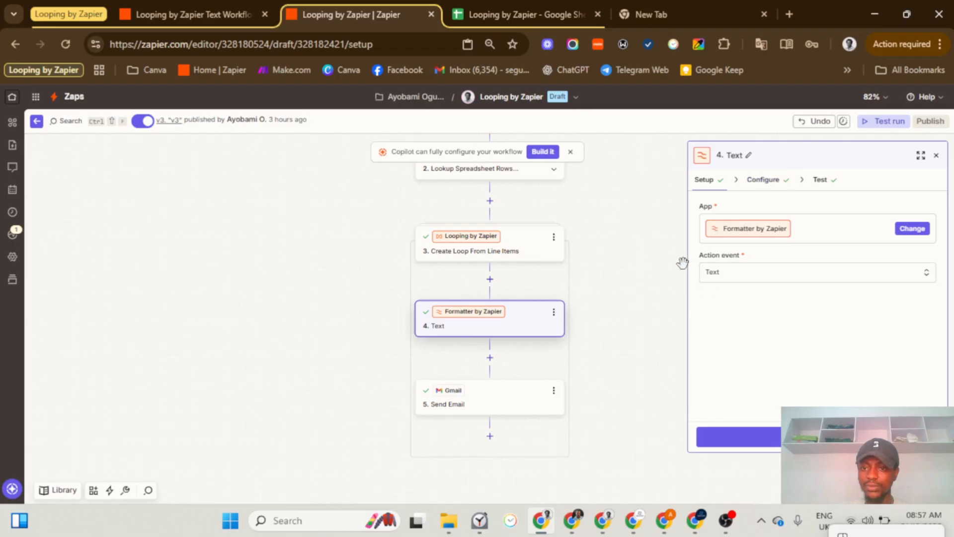
click(767, 437)
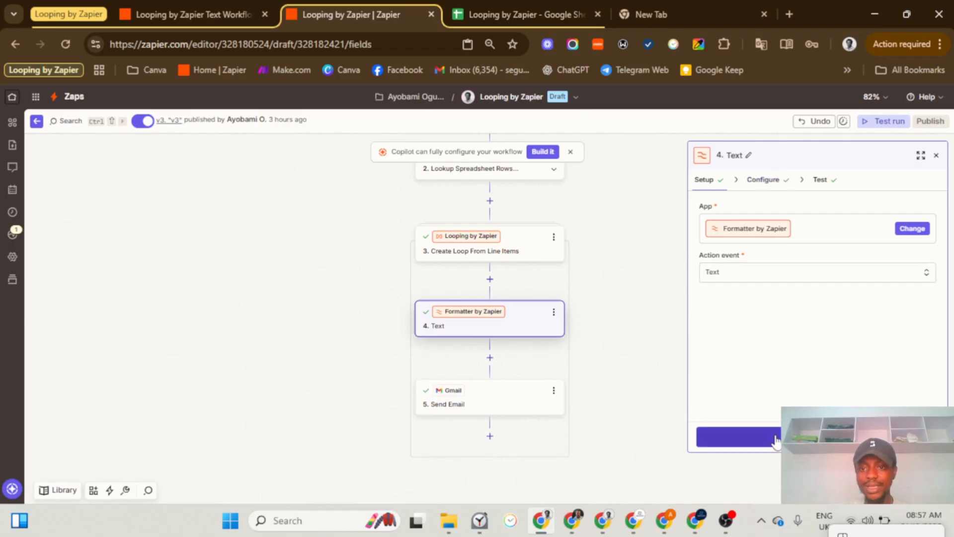
click(835, 311)
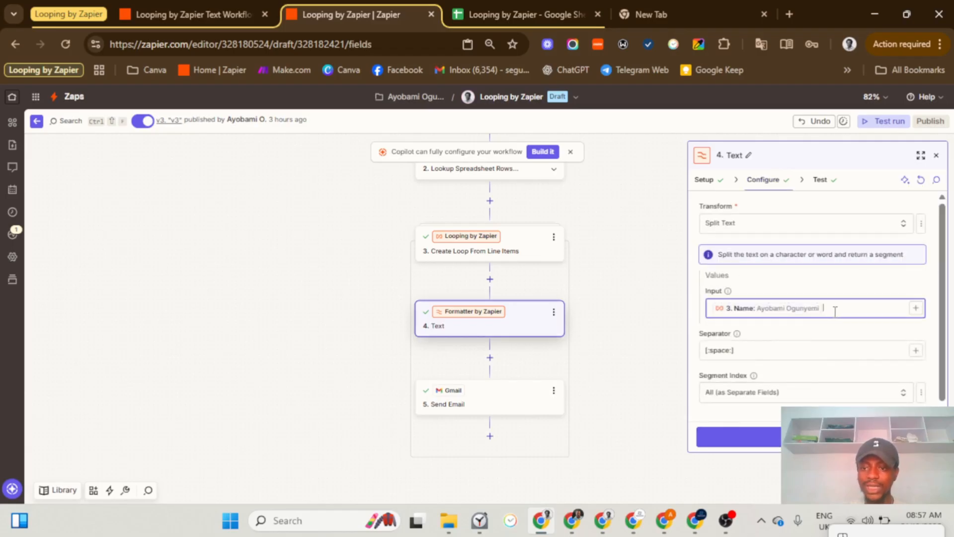
click(916, 309)
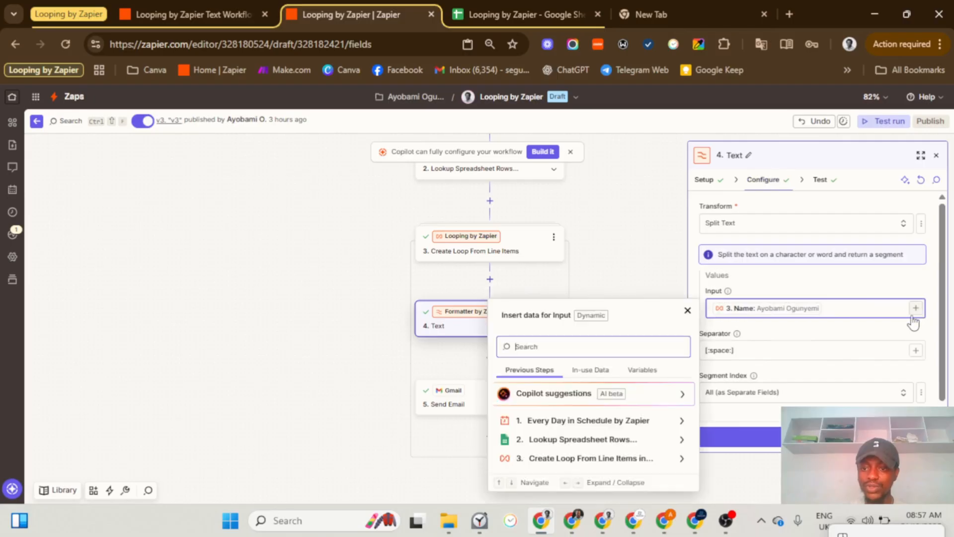
click(672, 459)
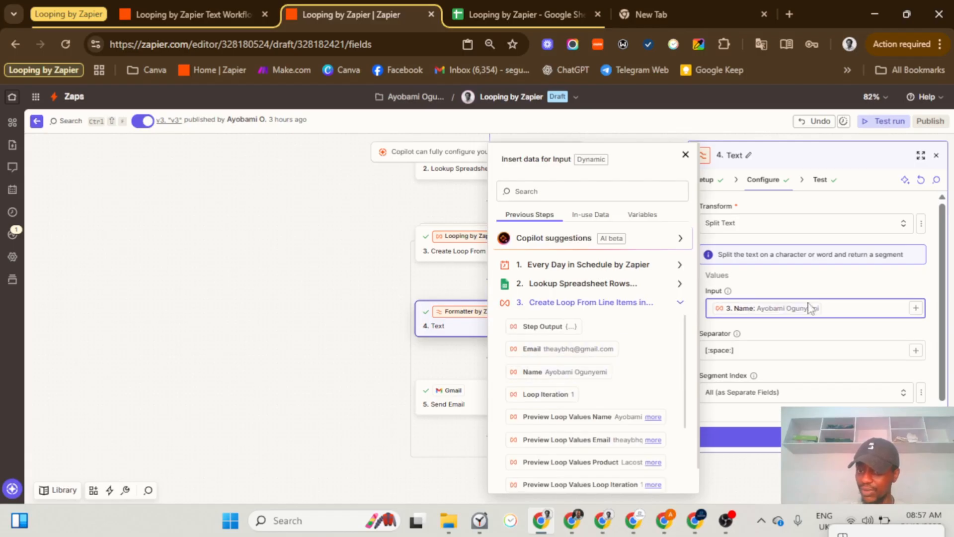
click(845, 327)
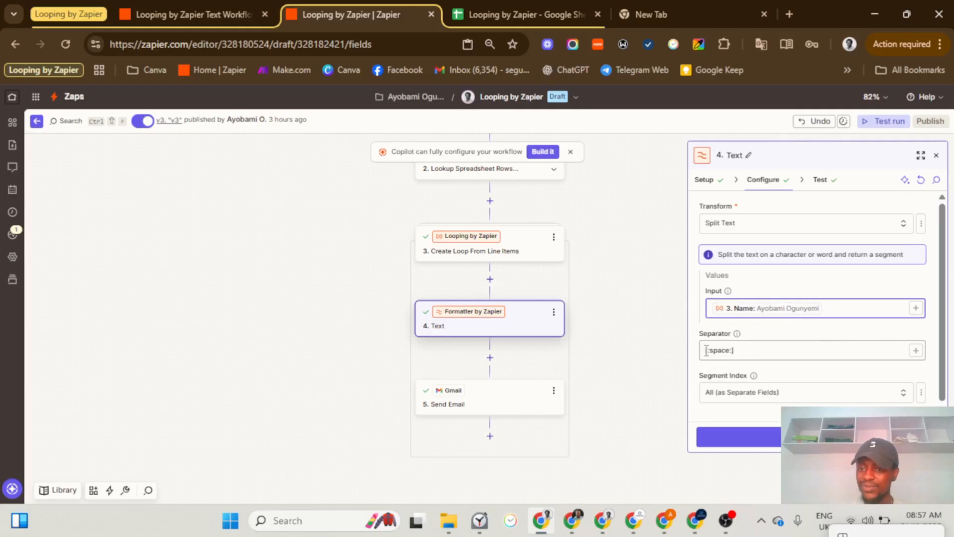
- Check the Formatter step's Separator and Segment Index settings, and continue to the step's test data
drag(744, 350, 703, 347)
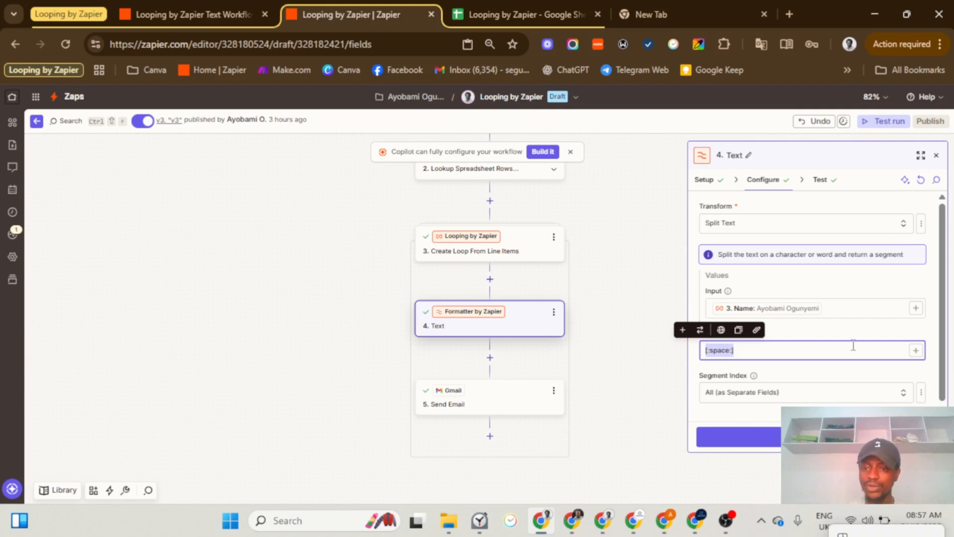
scroll(854, 345, down, 1)
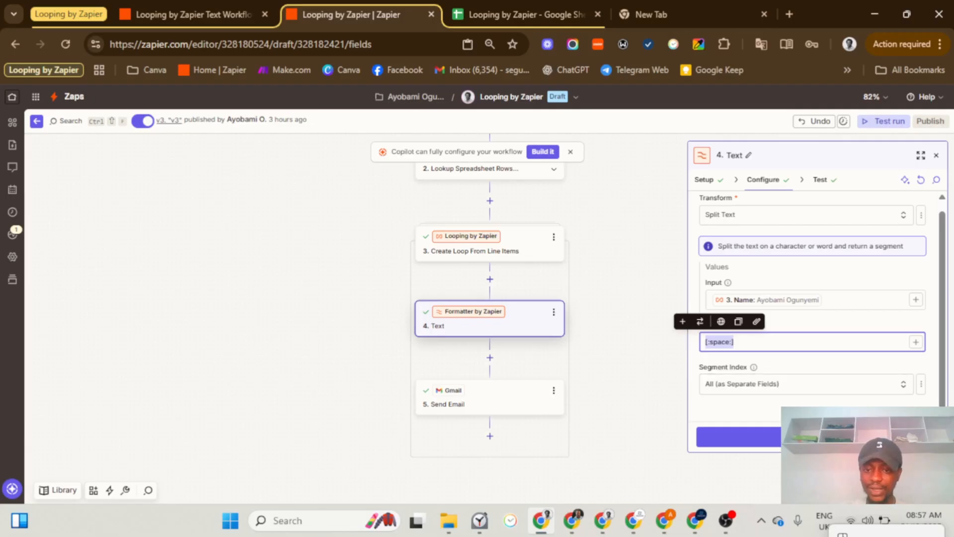
click(815, 436)
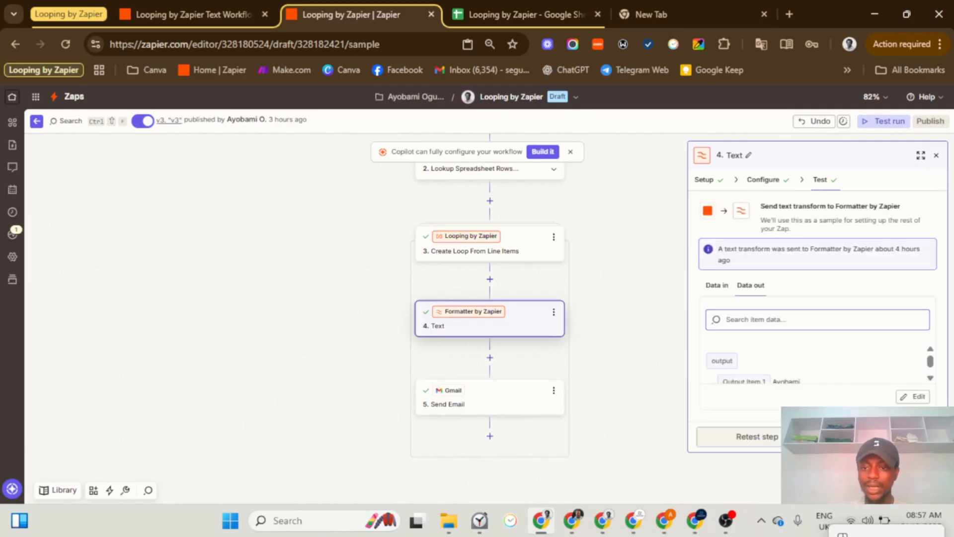
- Open the Gmail Send Email step's configuration and browse the loop step's values available for the To field
click(476, 412)
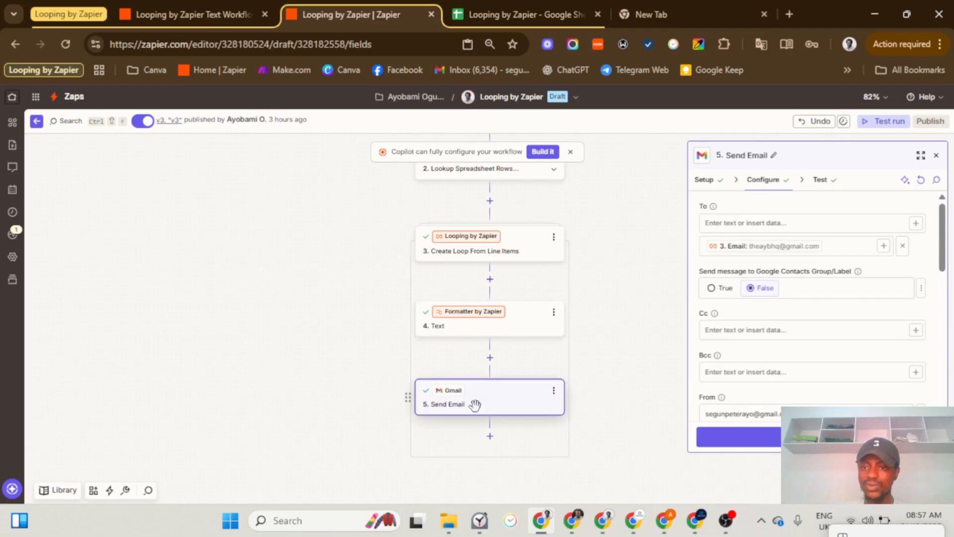
click(776, 224)
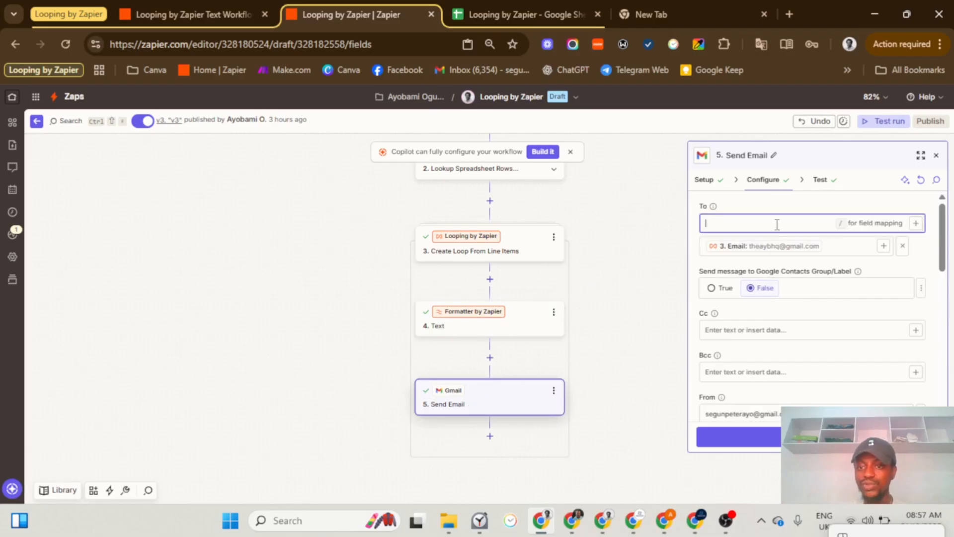
click(872, 245)
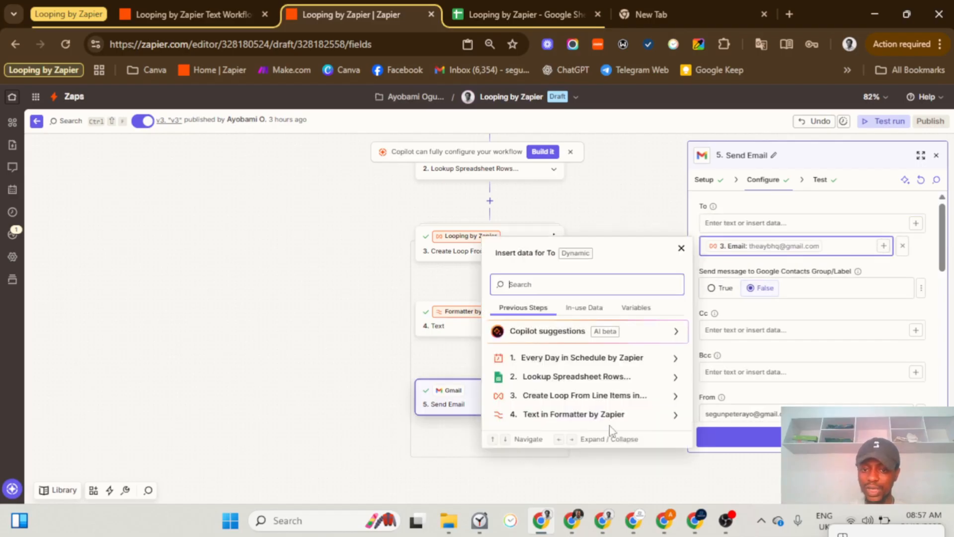
click(627, 397)
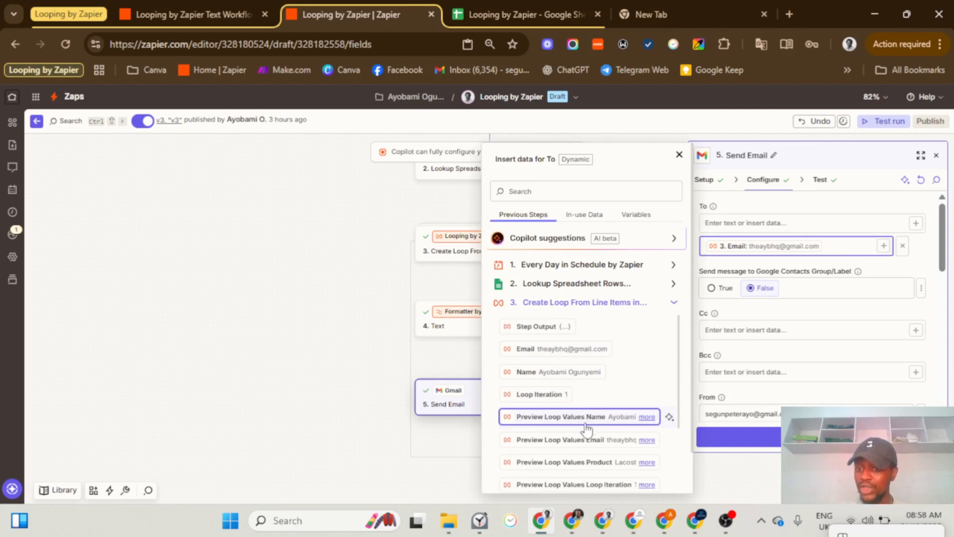
- Try Preview Loop Values Email in the To field, clear the field and map only the loop step's Email to it
click(643, 445)
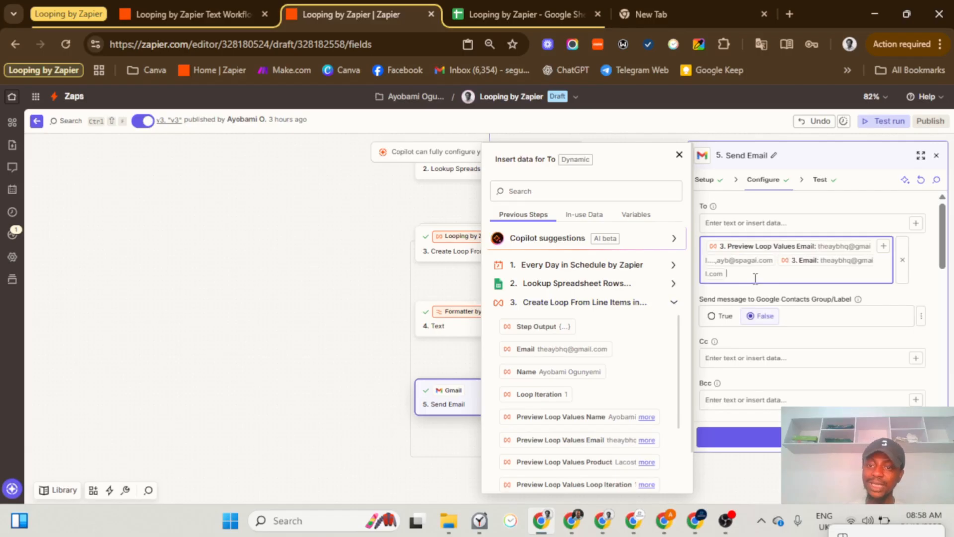
key(BackSpace)
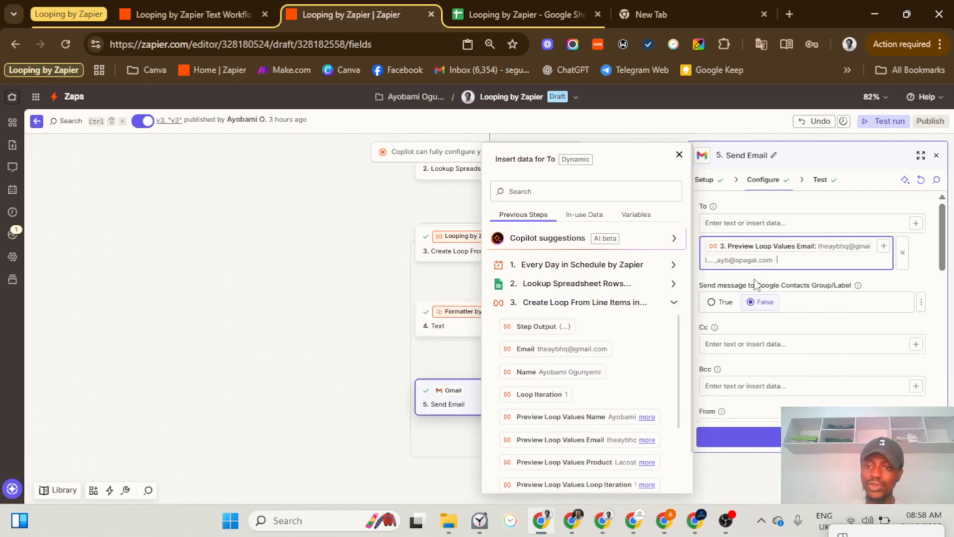
key(BackSpace)
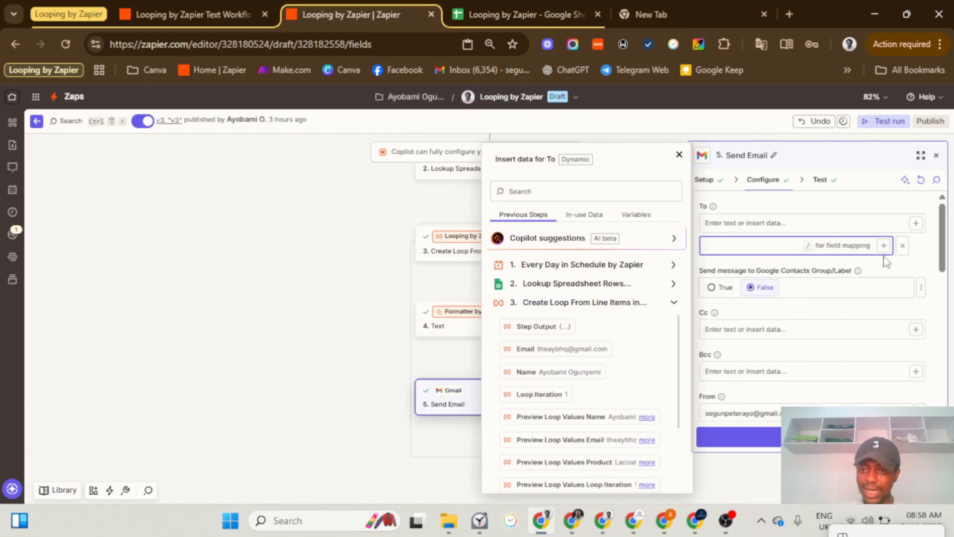
click(559, 349)
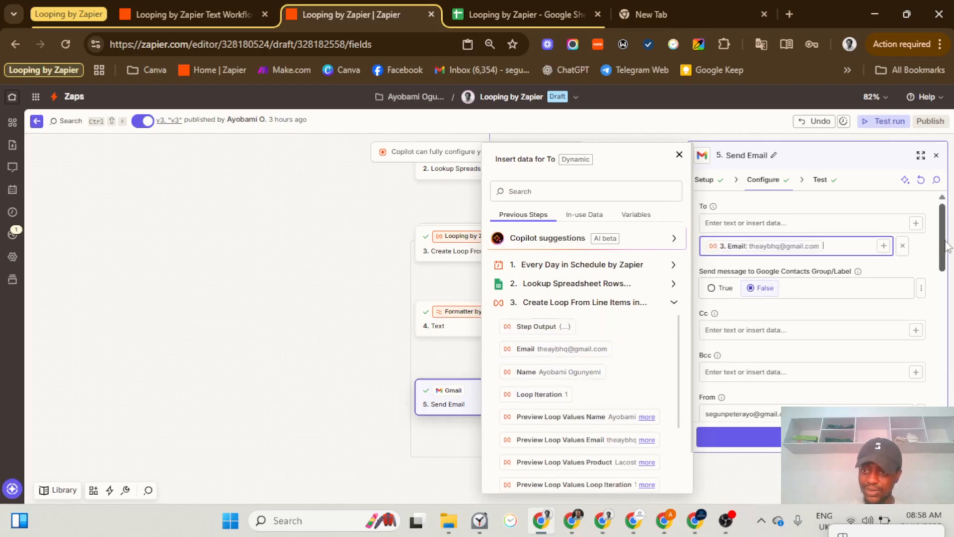
- Review the Send Email step's From Name, Subject, HTML Body and mailbox label settings
drag(947, 246, 948, 305)
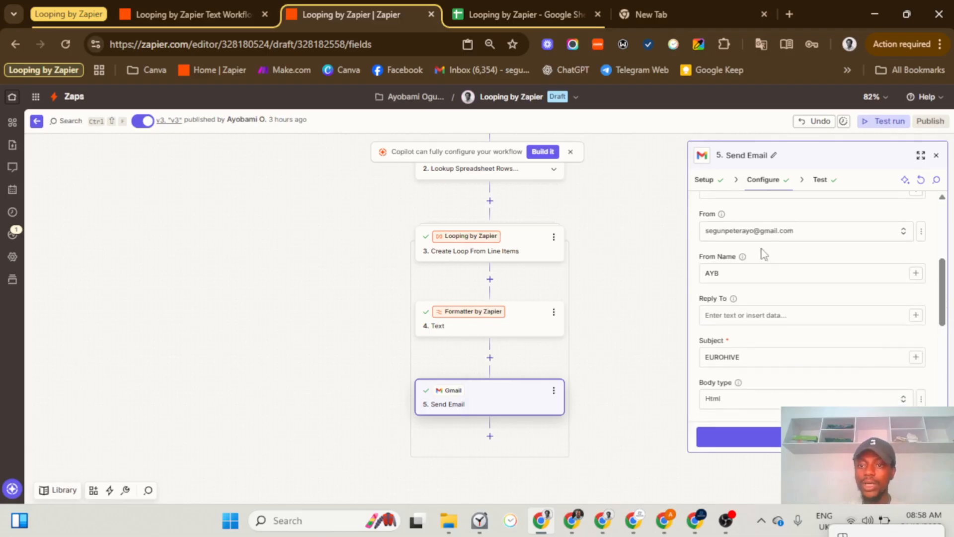
drag(735, 273, 693, 277)
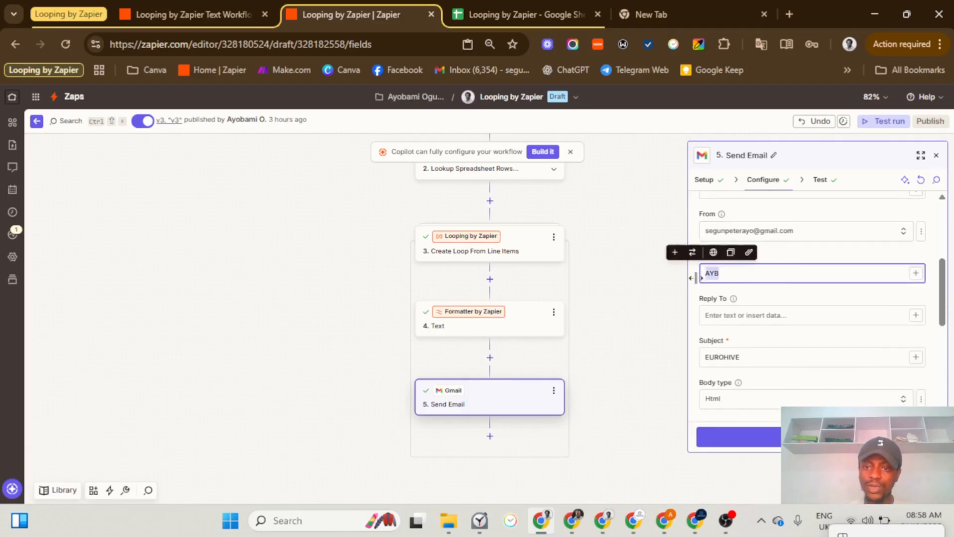
drag(758, 356, 692, 356)
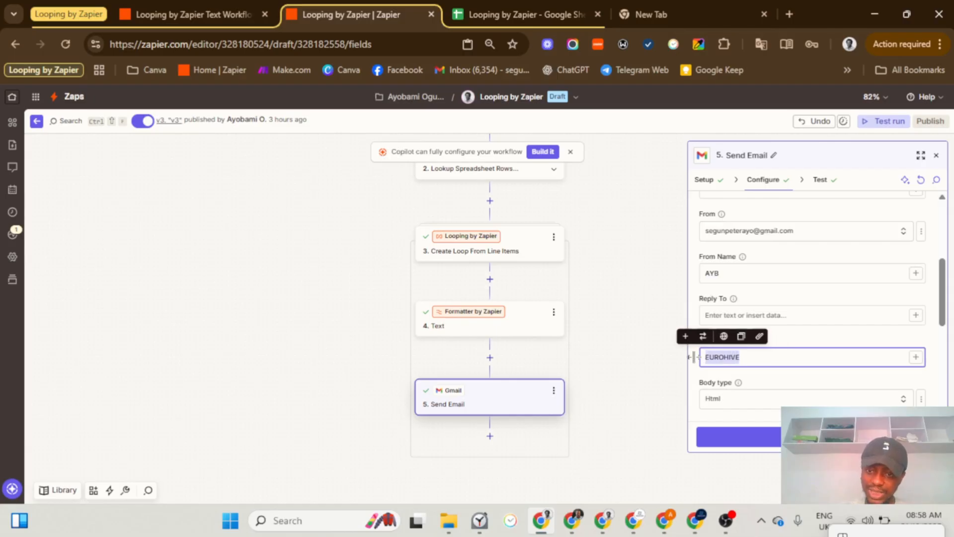
scroll(736, 373, down, 3)
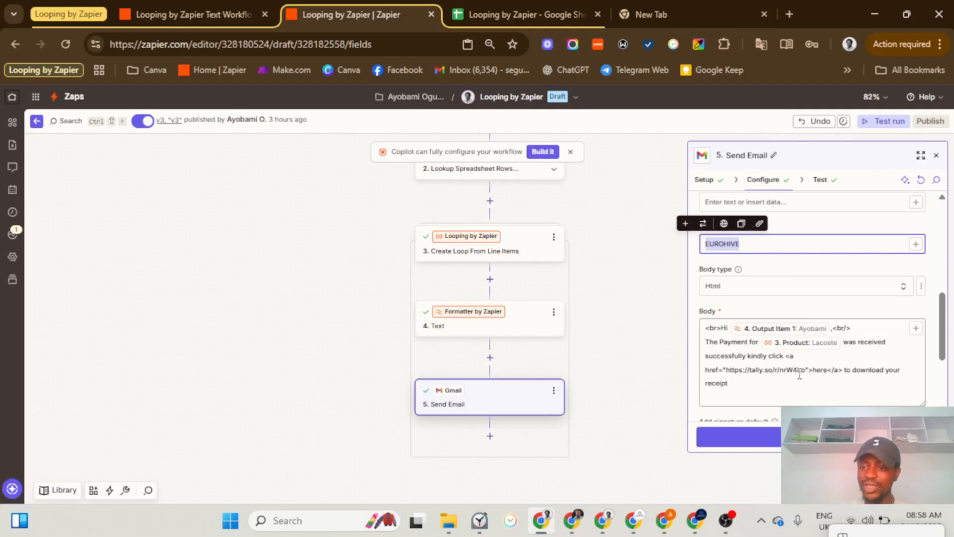
scroll(782, 339, down, 3)
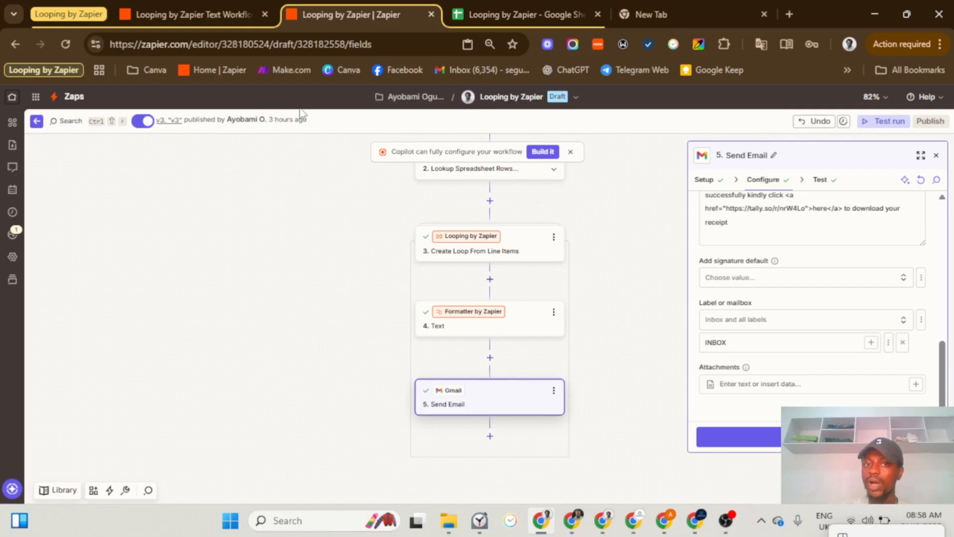
click(160, 14)
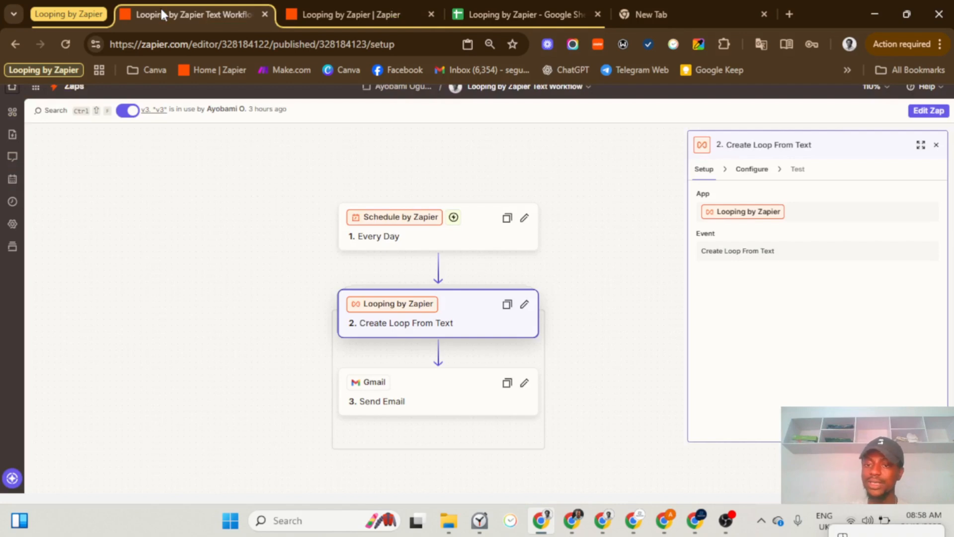
click(380, 15)
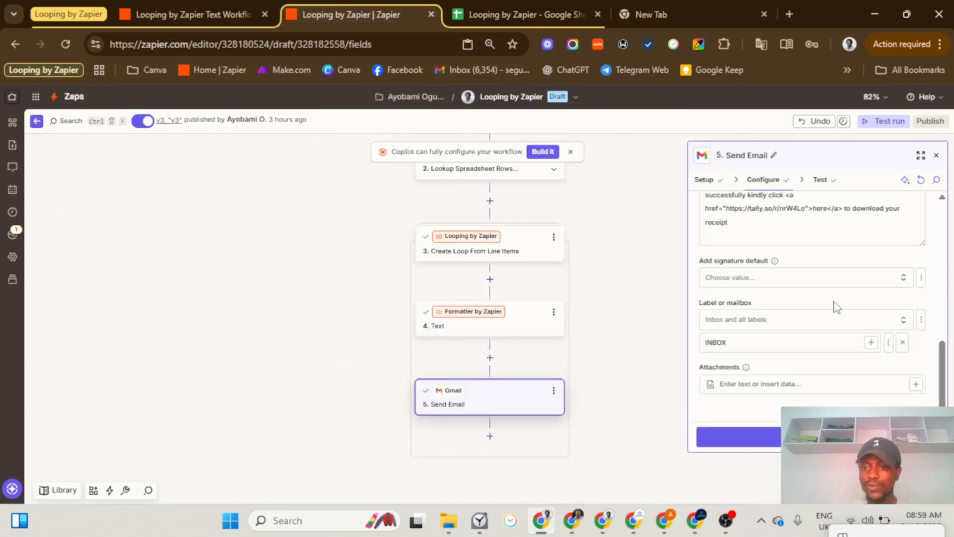
drag(740, 308, 703, 308)
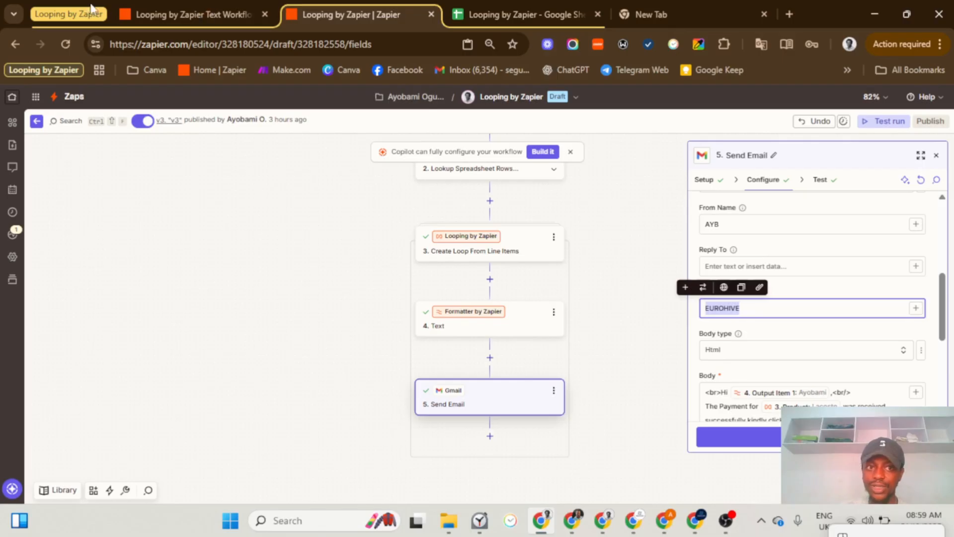
- Switch to the Looping by Zapier Text Workflow zap, open it for editing and take the Every Day trigger from configuration to its test
click(166, 20)
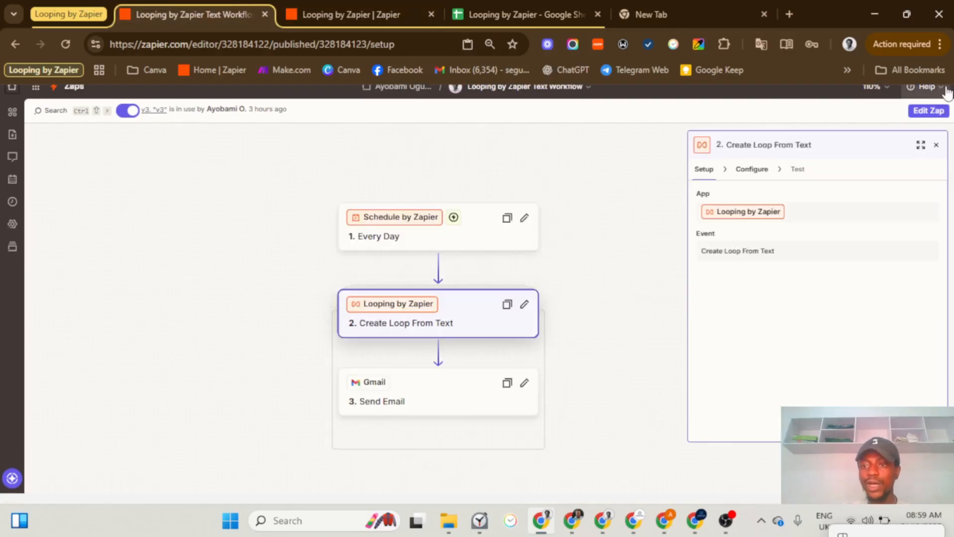
click(941, 114)
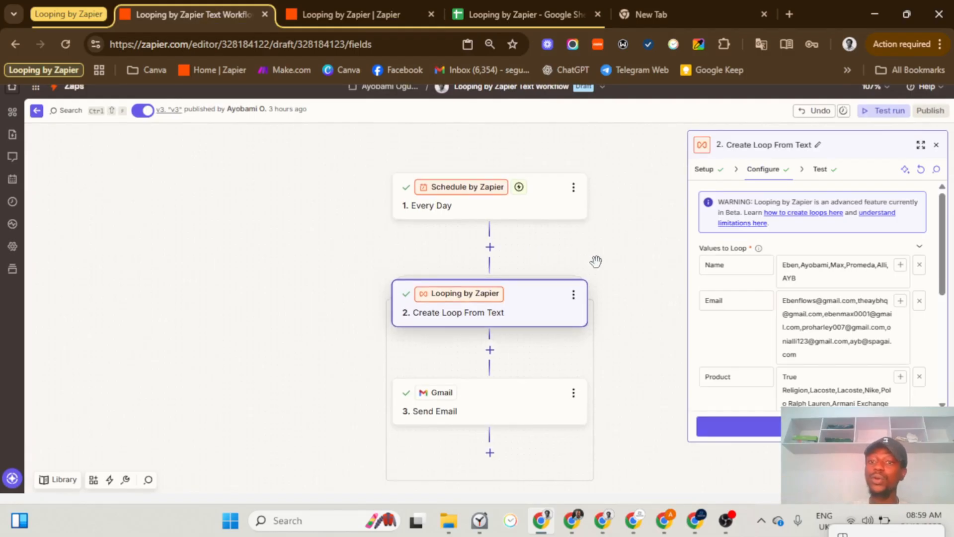
click(537, 217)
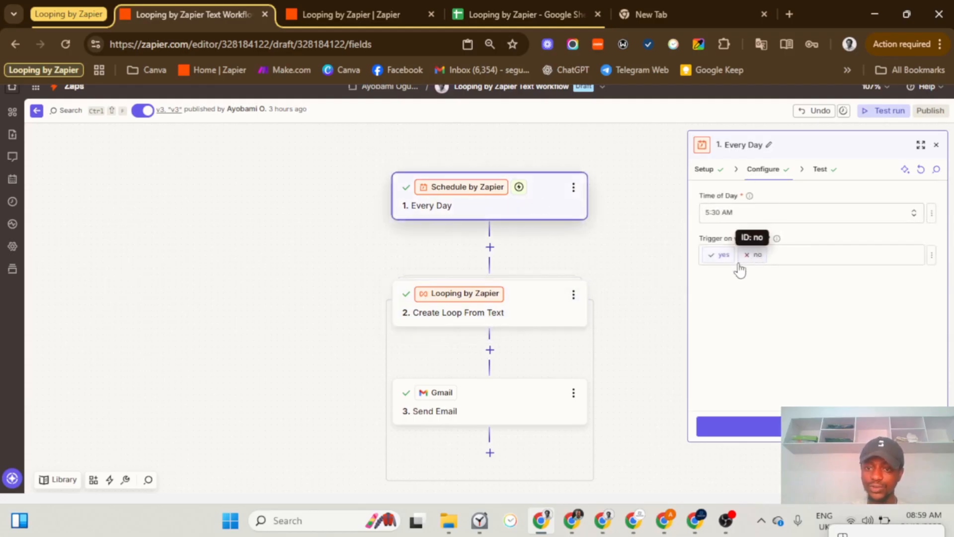
click(773, 435)
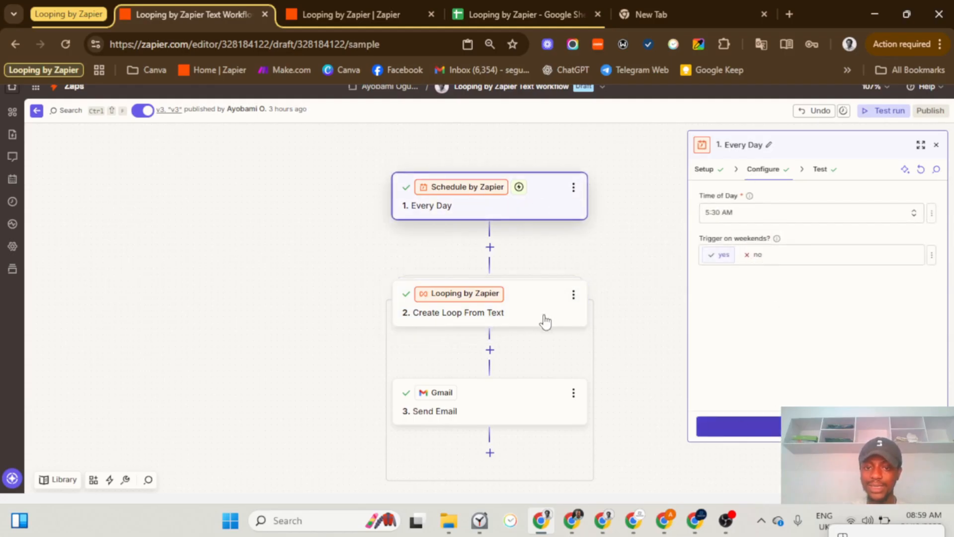
- Open the Create Loop From Text step and review its Name, Email and Product values, Text Delimiter and Trim Whitespace settings
click(549, 314)
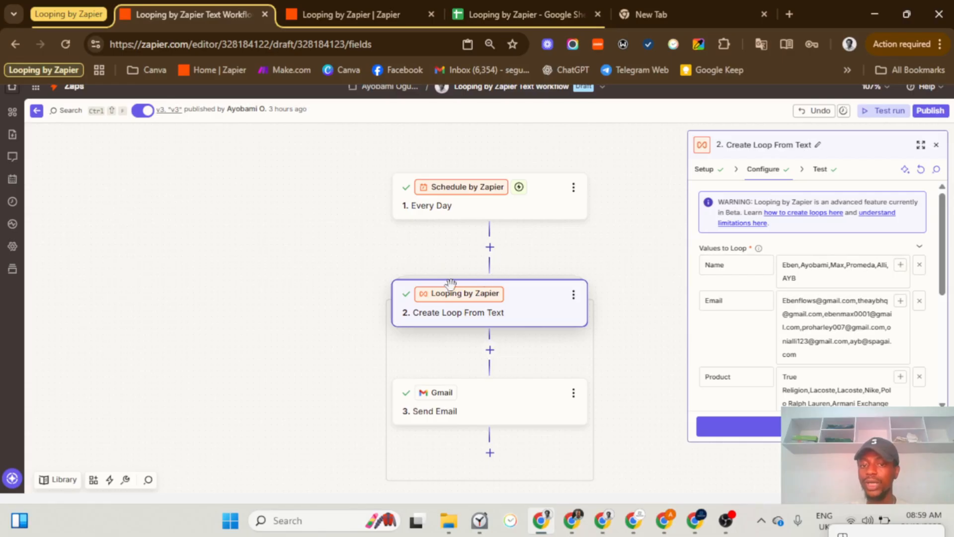
drag(796, 279, 779, 272)
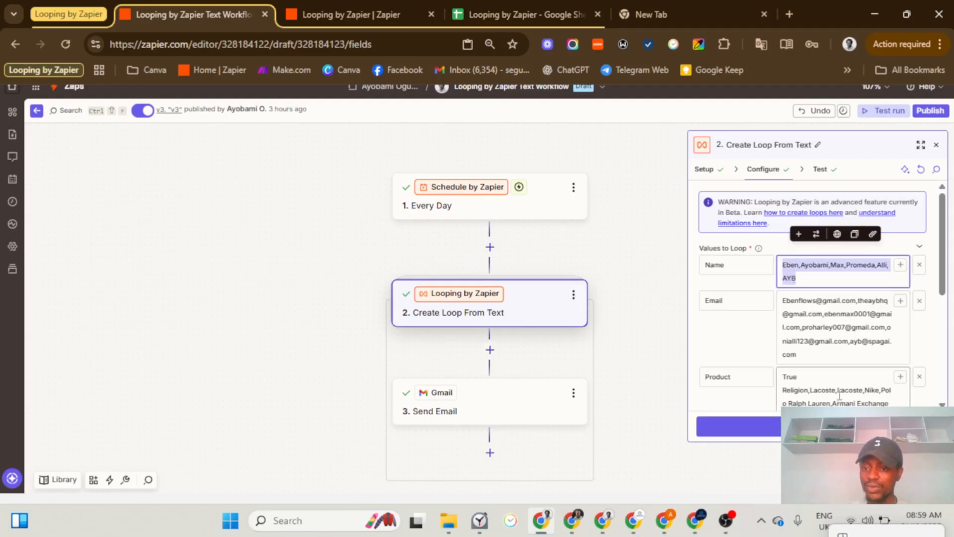
scroll(850, 395, down, 4)
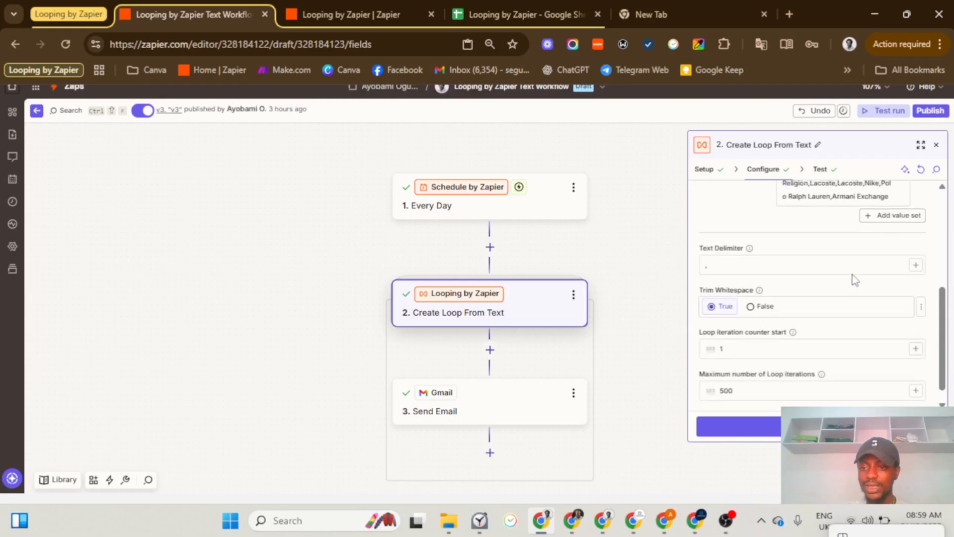
scroll(853, 277, up, 3)
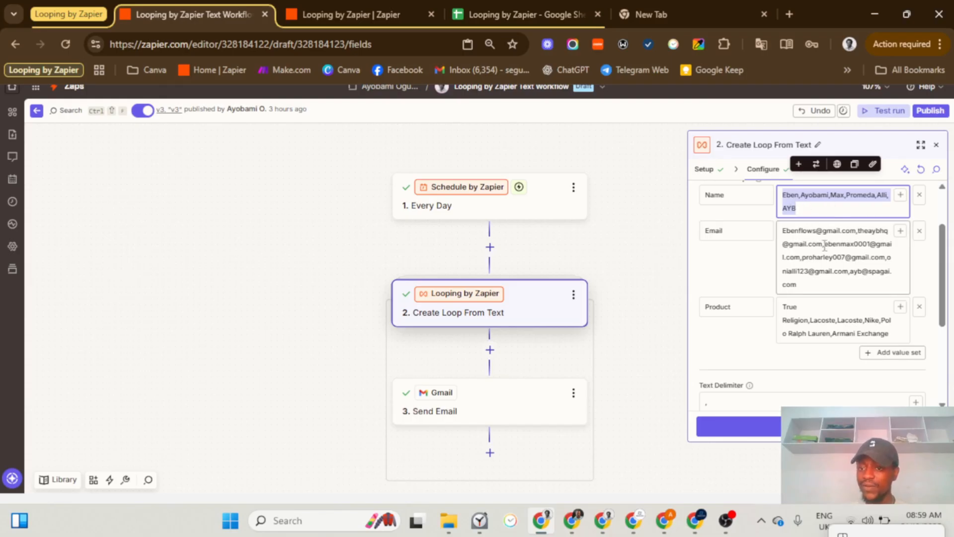
scroll(808, 400, down, 1)
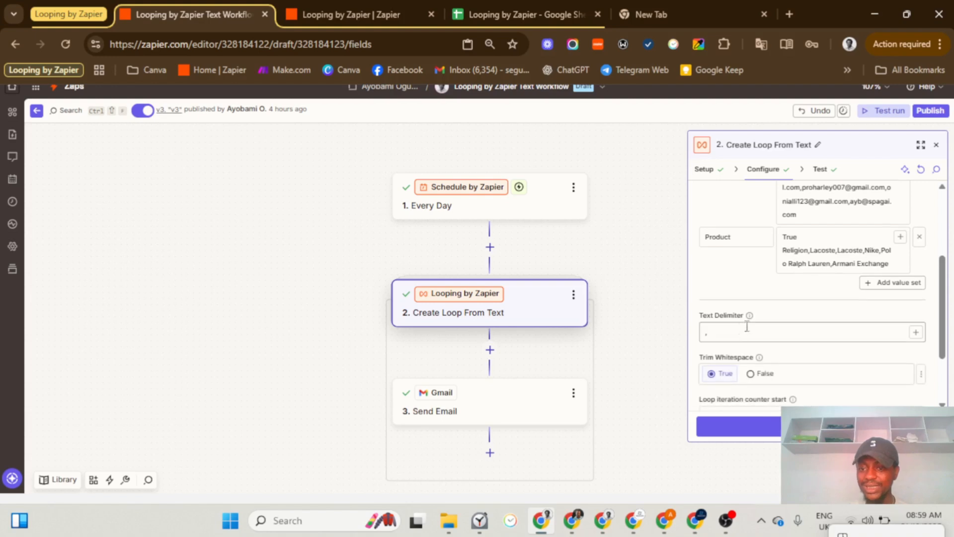
click(718, 338)
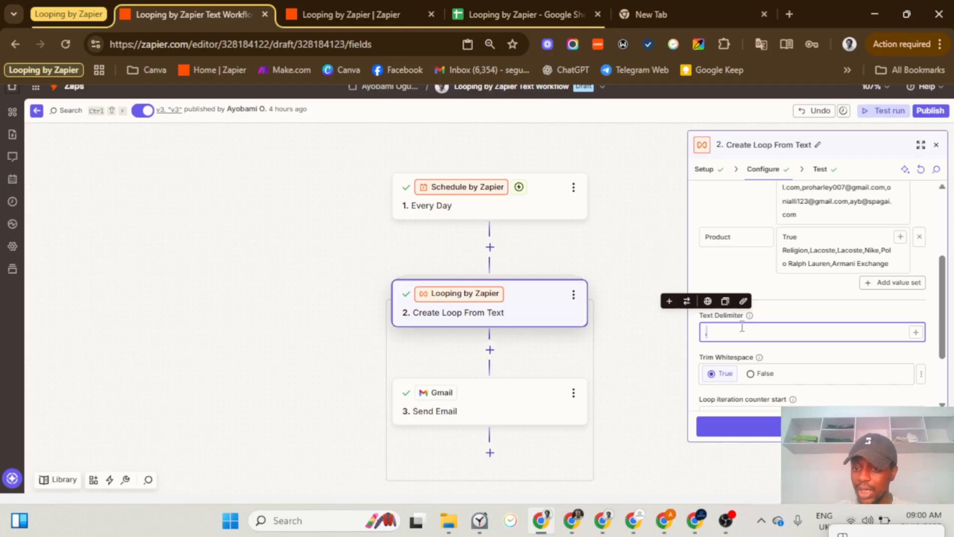
- Set the loop step's Text Delimiter to a comma and review the iteration counter start and maximum number of iterations
text(,)
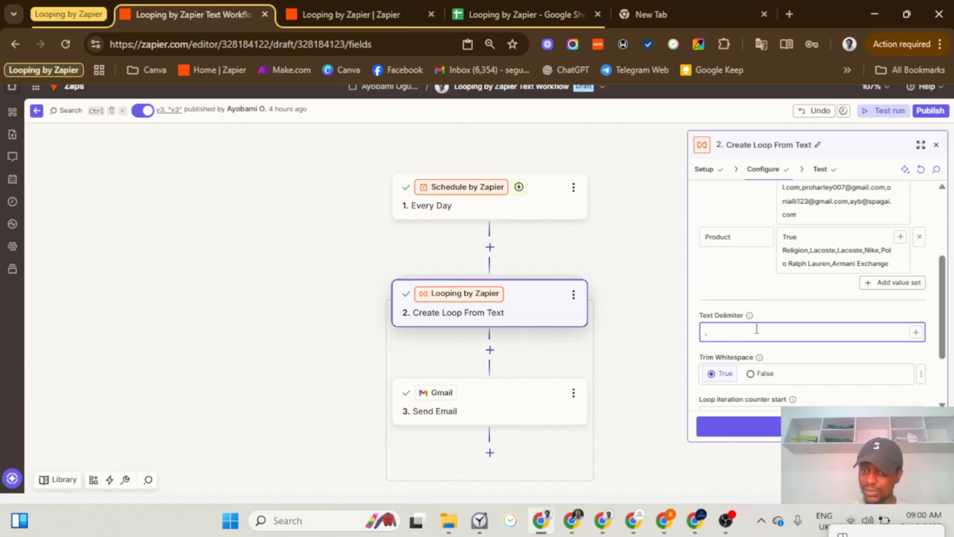
scroll(759, 332, down, 2)
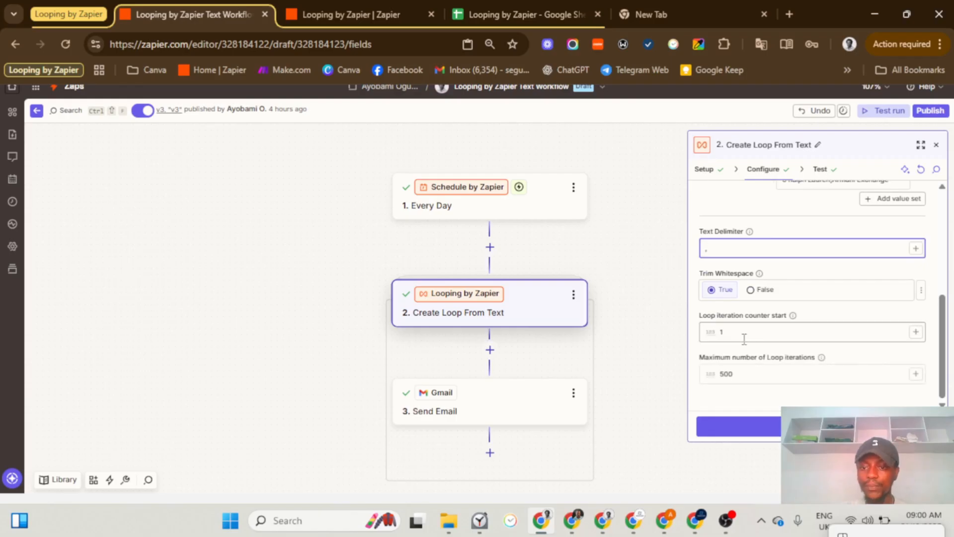
- Review the Send Email step's To, From Name, Subject, Body, mailbox label and Attachments settings
click(499, 405)
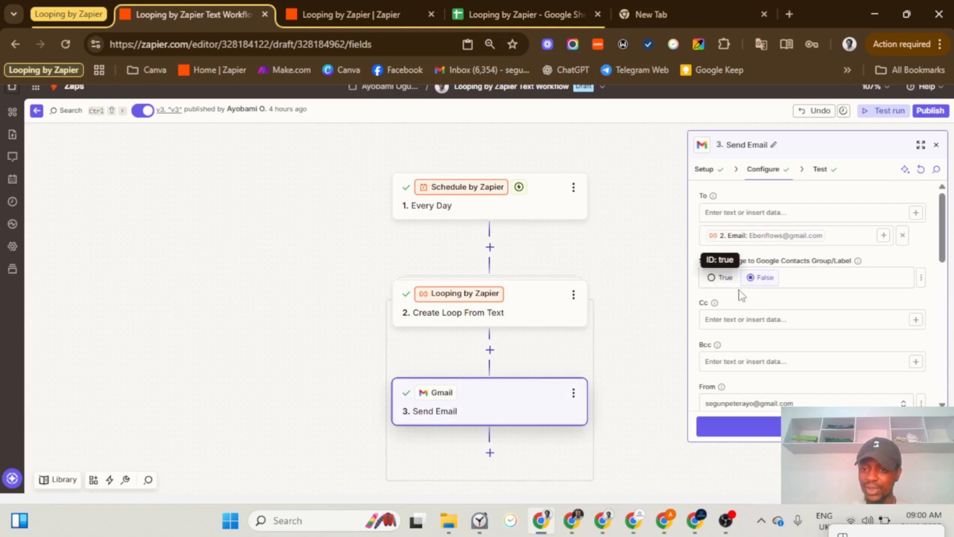
scroll(752, 307, down, 1)
scroll(752, 306, down, 5)
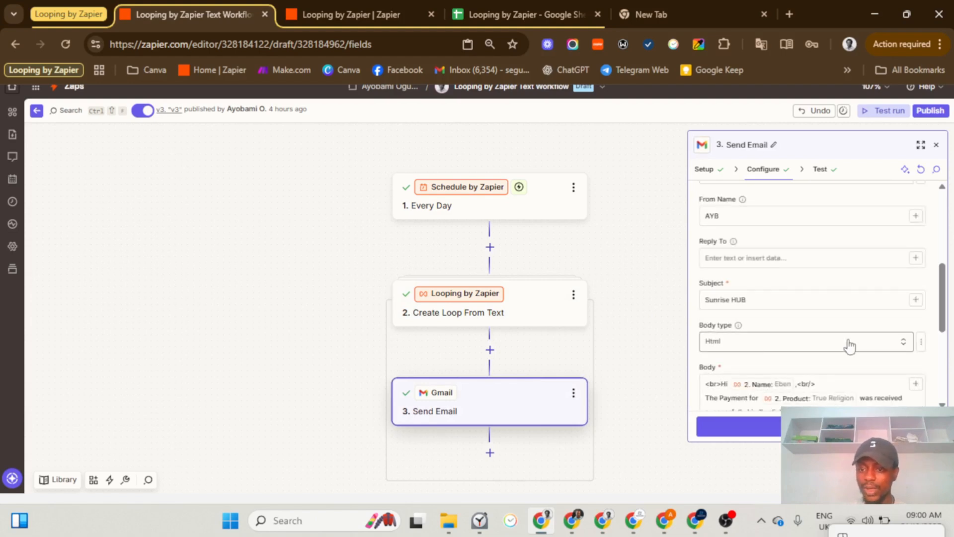
scroll(847, 342, down, 5)
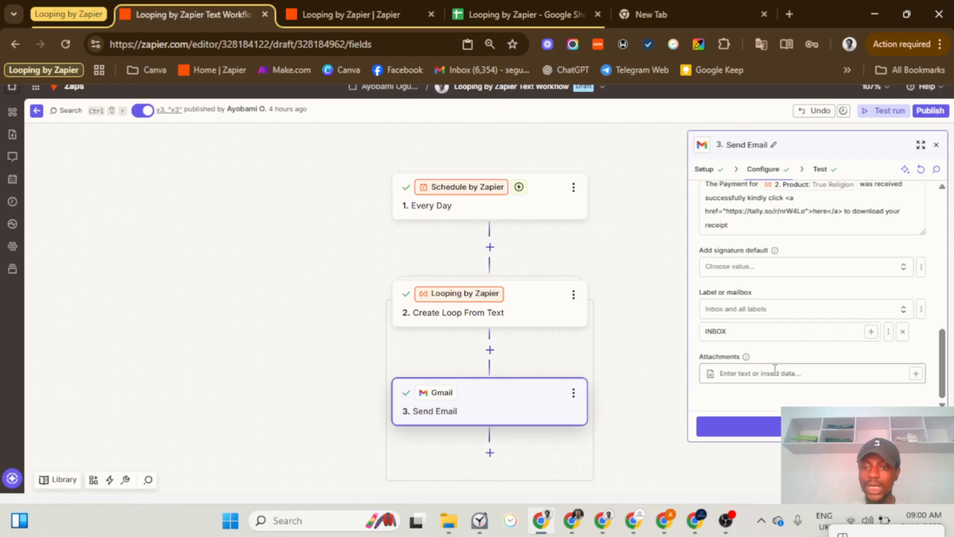
- Set the Every Day trigger's Time of Day to 9:15 AM in the text workflow
click(516, 208)
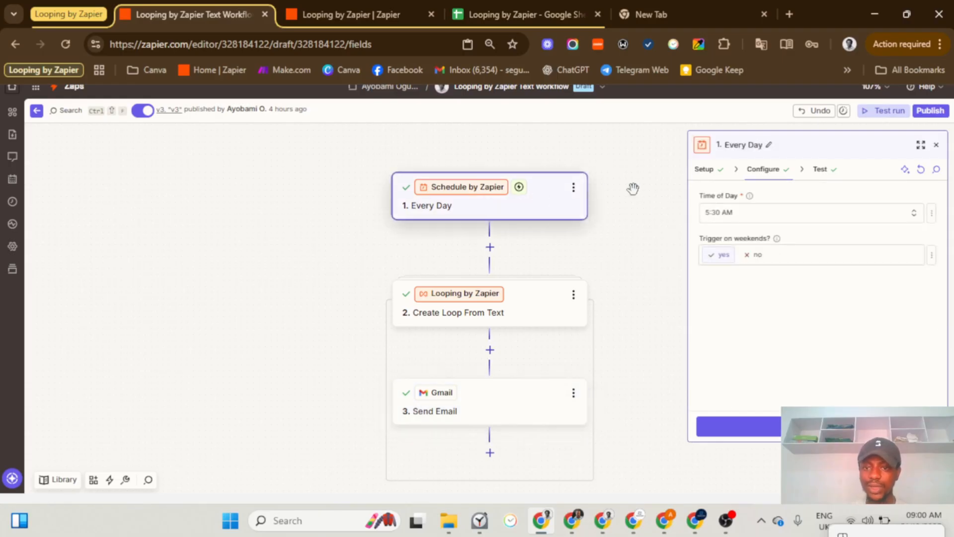
click(748, 217)
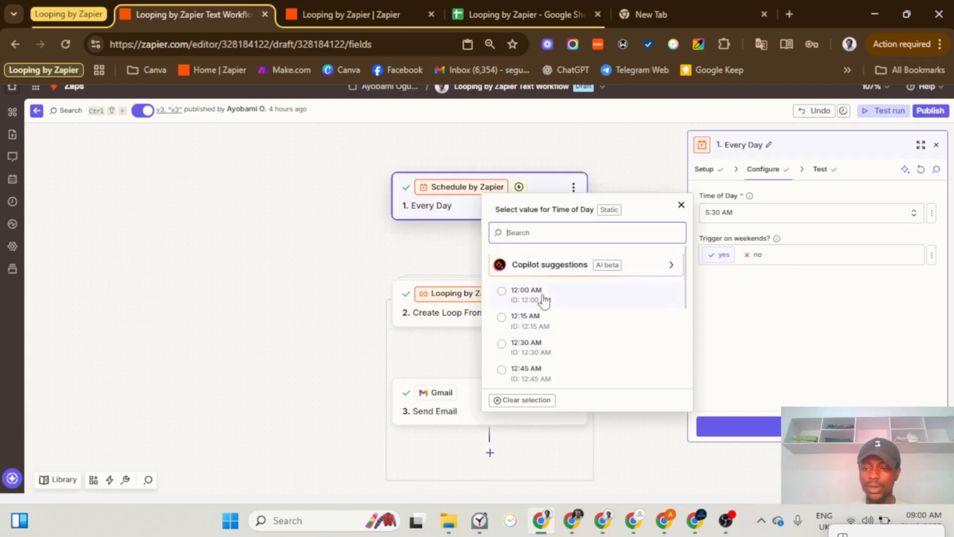
scroll(529, 342, down, 2)
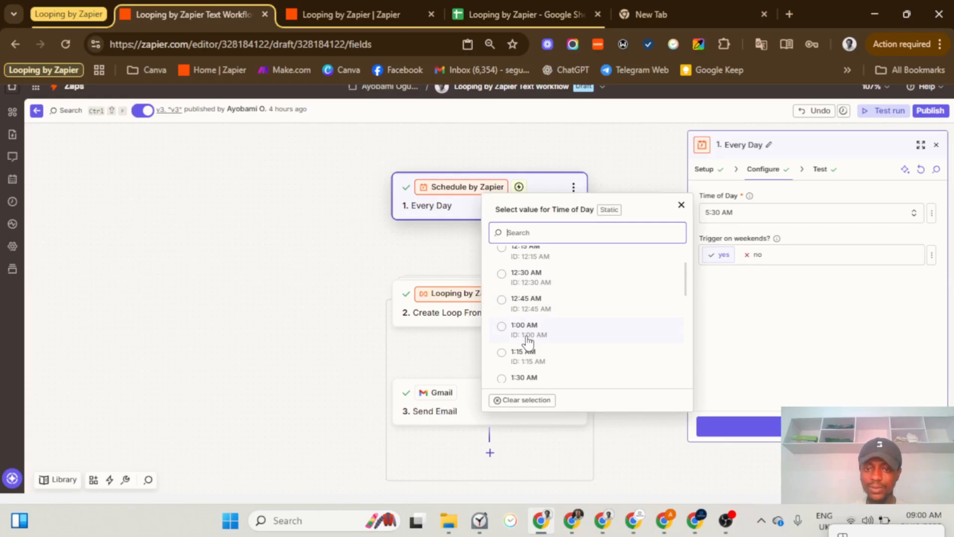
scroll(529, 341, down, 10)
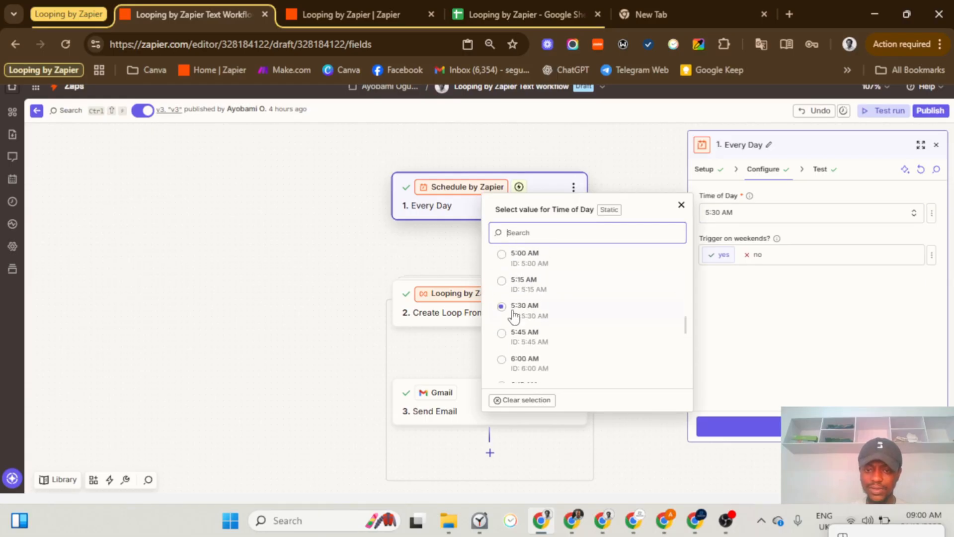
scroll(515, 326, down, 4)
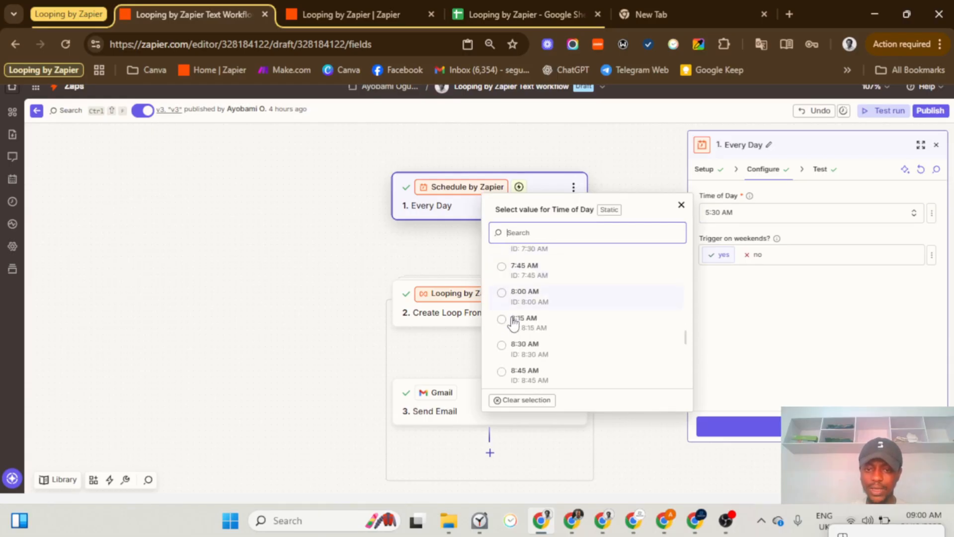
scroll(533, 347, down, 2)
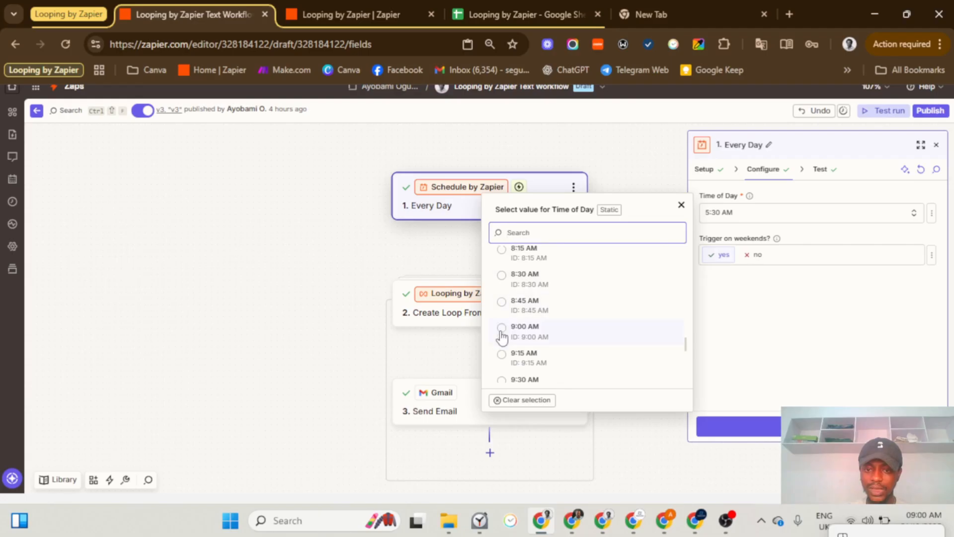
click(503, 355)
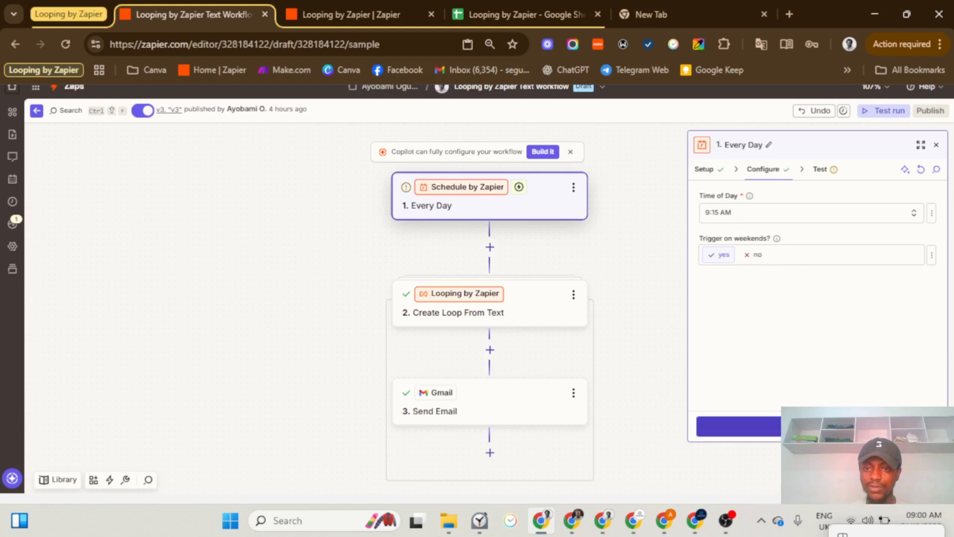
- Test the Every Day trigger and publish the text workflow as a new version named v3
click(835, 426)
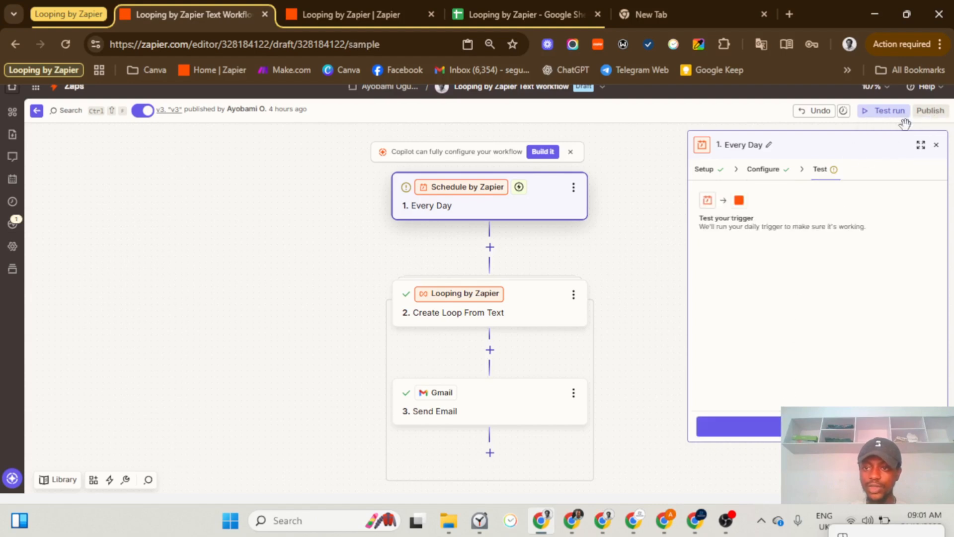
click(751, 428)
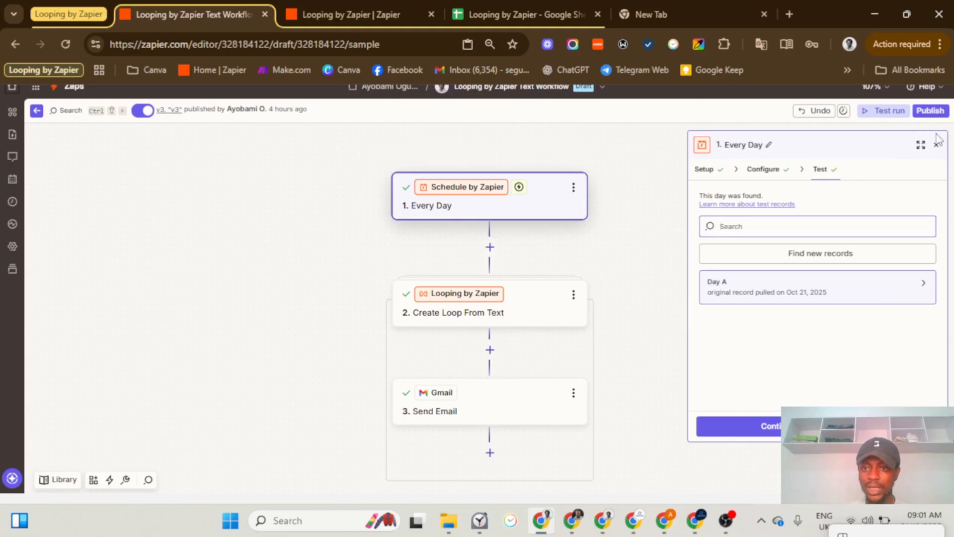
click(930, 110)
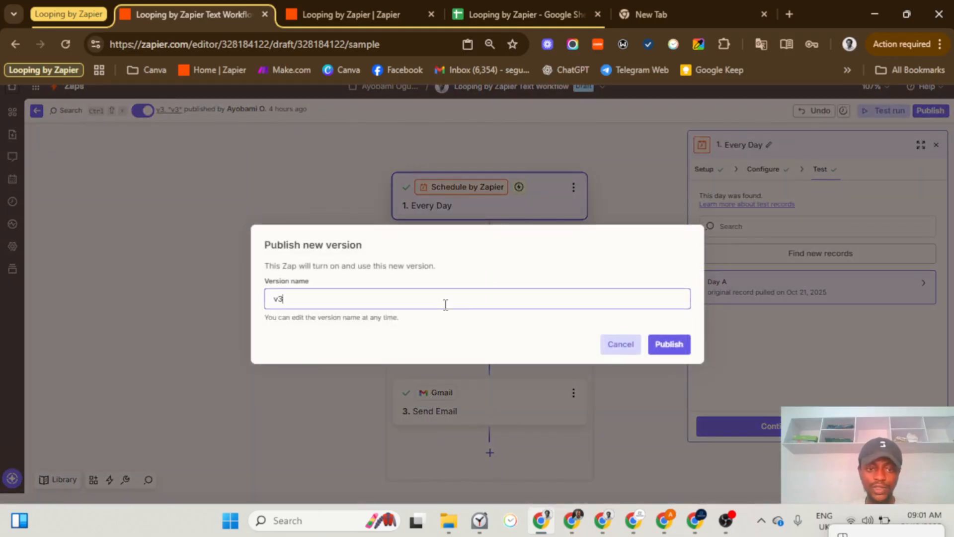
click(661, 343)
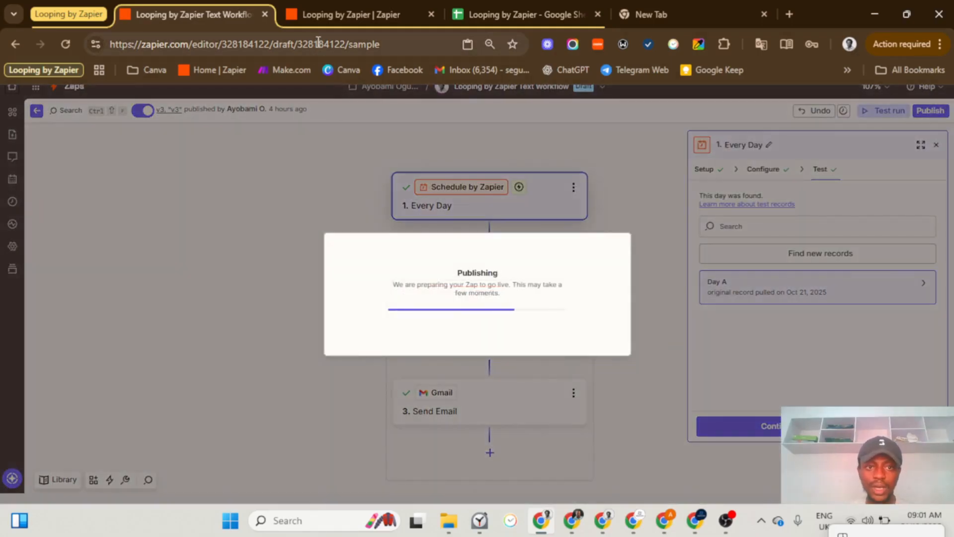
- Switch to the Looping by Zapier line-item zap and set its Every Day trigger's Time of Day to 9:15 AM
mouse_move(324, 14)
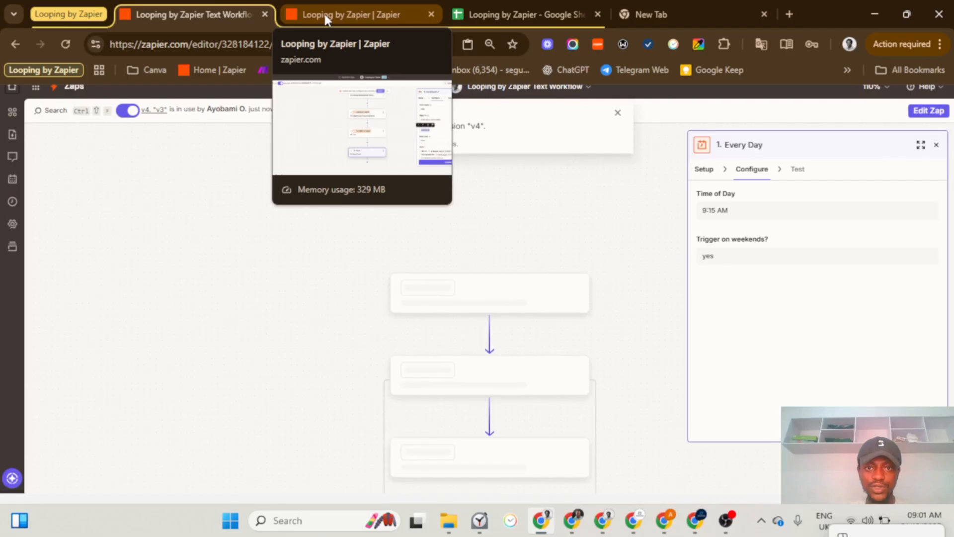
click(324, 14)
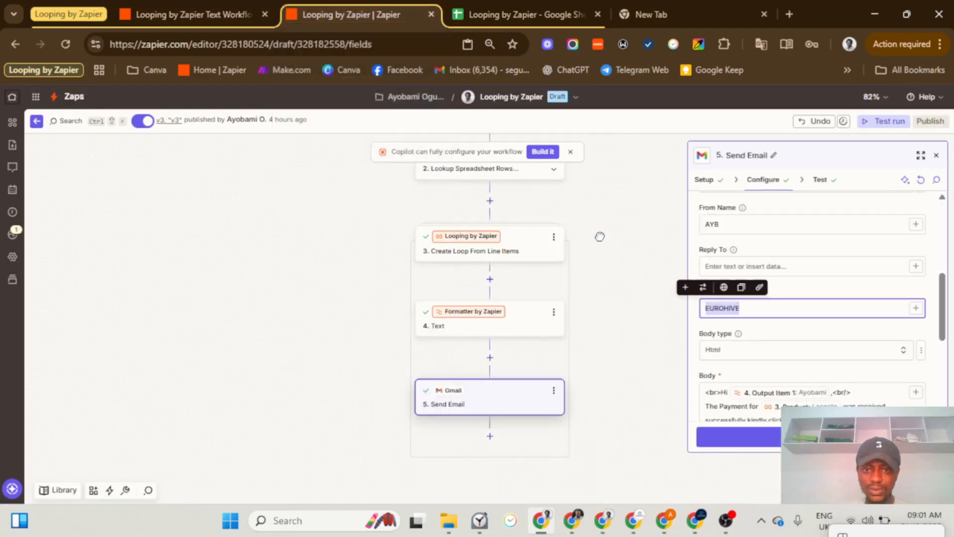
scroll(557, 288, up, 3)
click(512, 211)
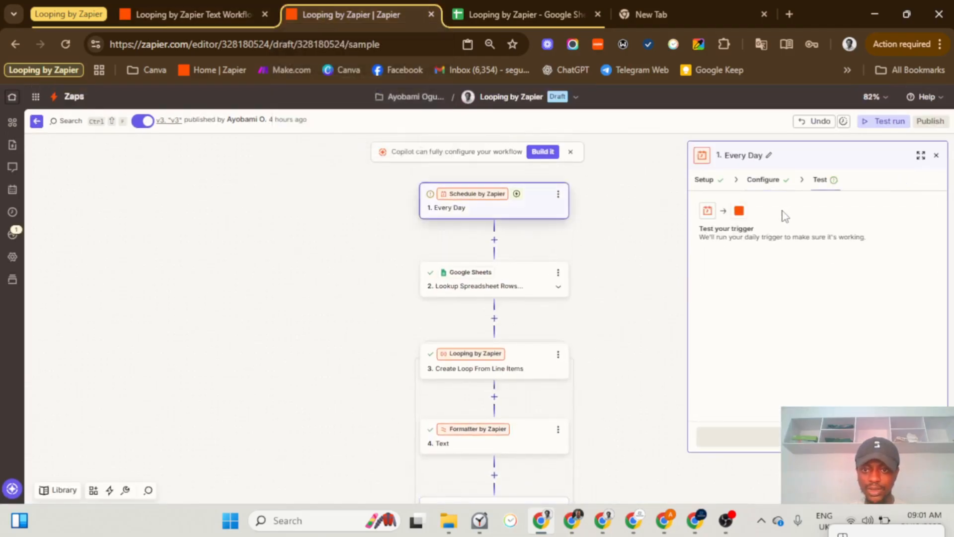
click(706, 180)
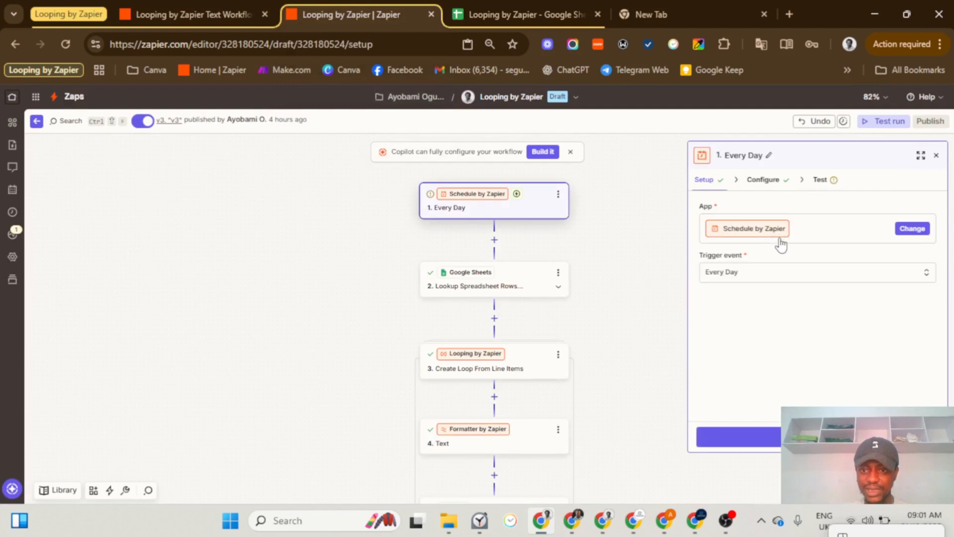
click(739, 436)
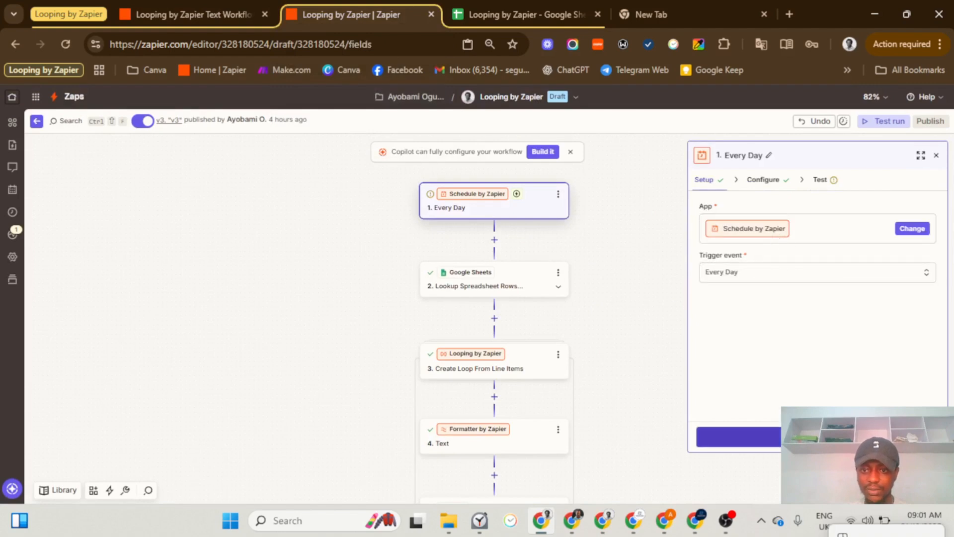
click(743, 226)
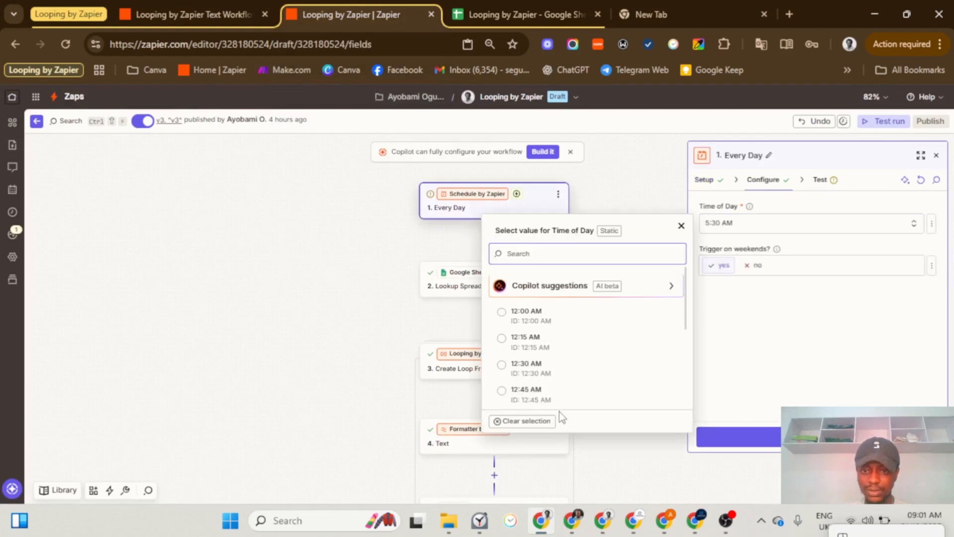
scroll(567, 341, down, 15)
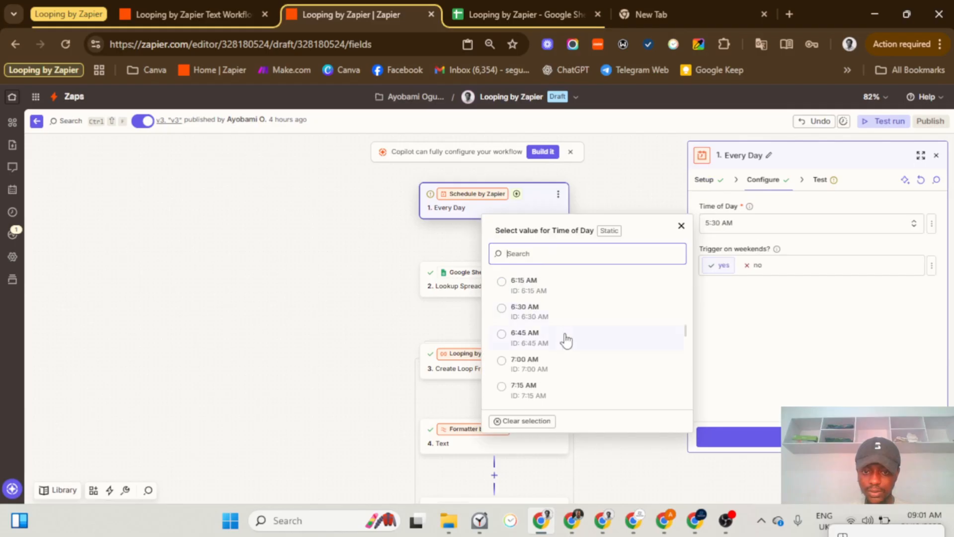
scroll(567, 341, down, 4)
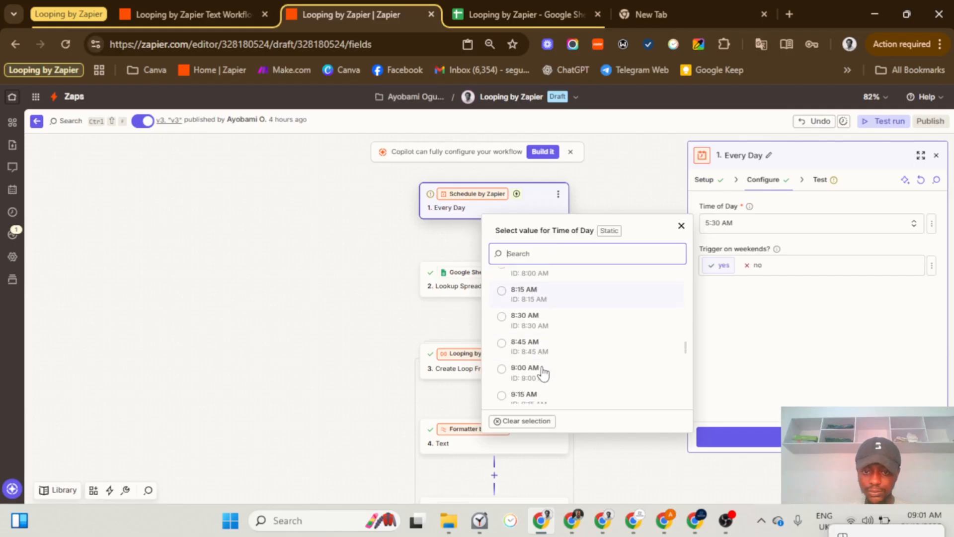
click(540, 390)
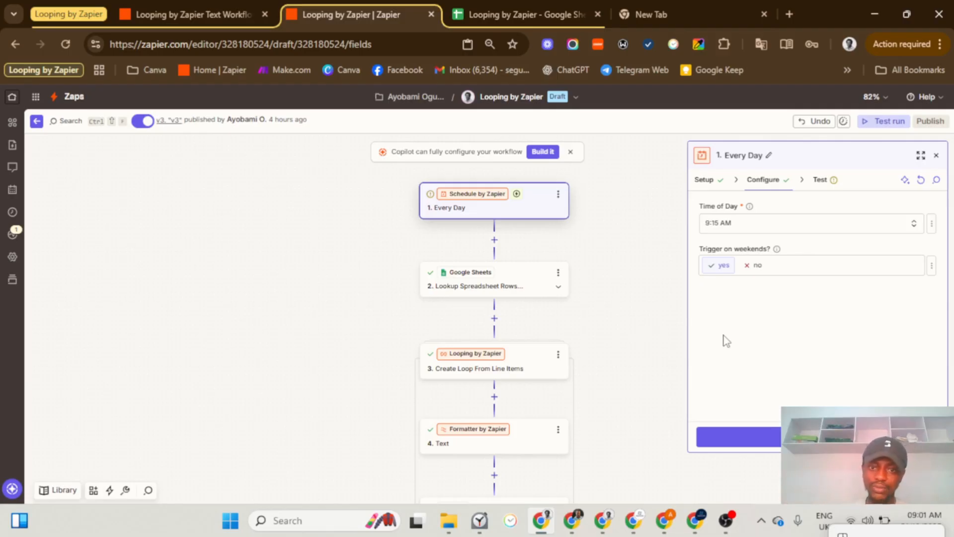
- Test the line-item zap's Every Day trigger and publish the zap as a new version
click(768, 433)
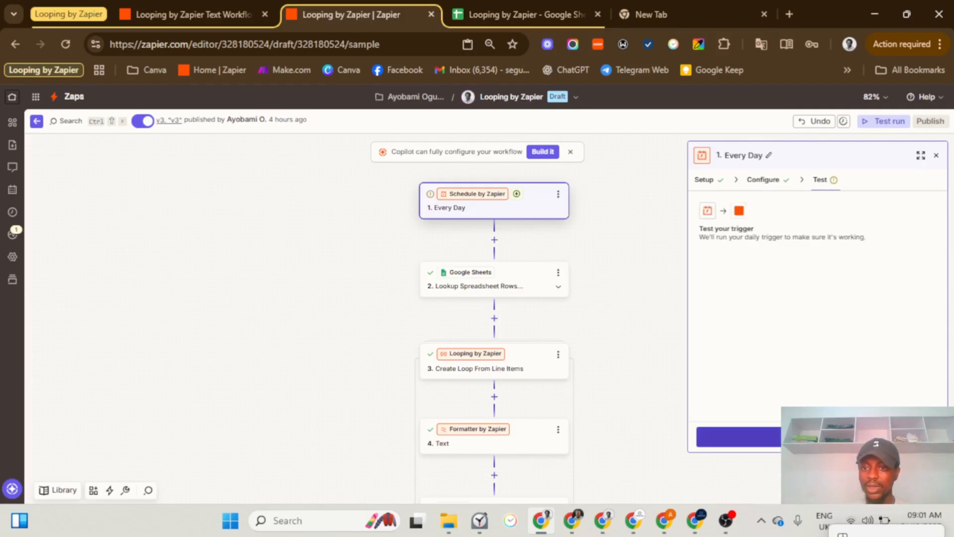
click(776, 437)
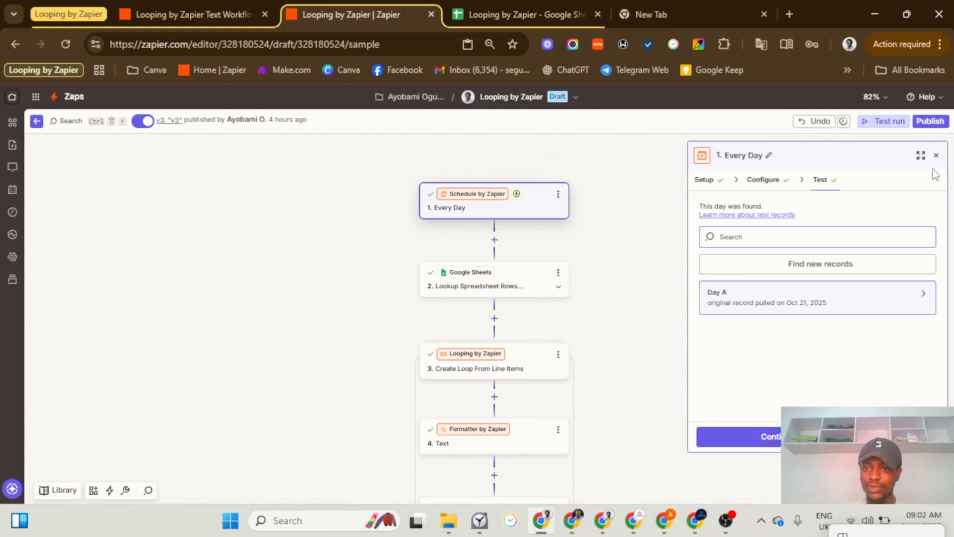
click(929, 122)
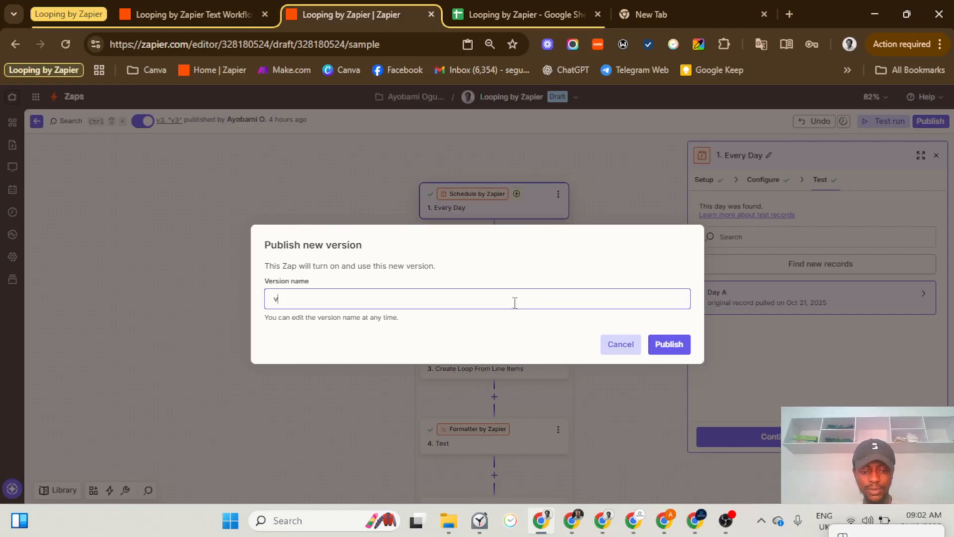
click(665, 345)
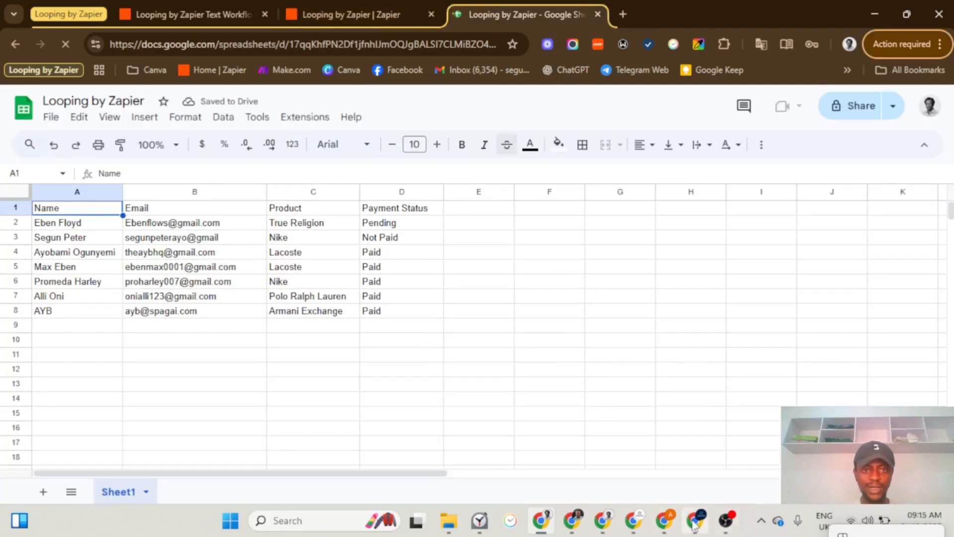
- Switch to a customer's Gmail inbox to check for the EUROHIVE and Sunrise HUB emails, and return to the customer spreadsheet
mouse_move(571, 520)
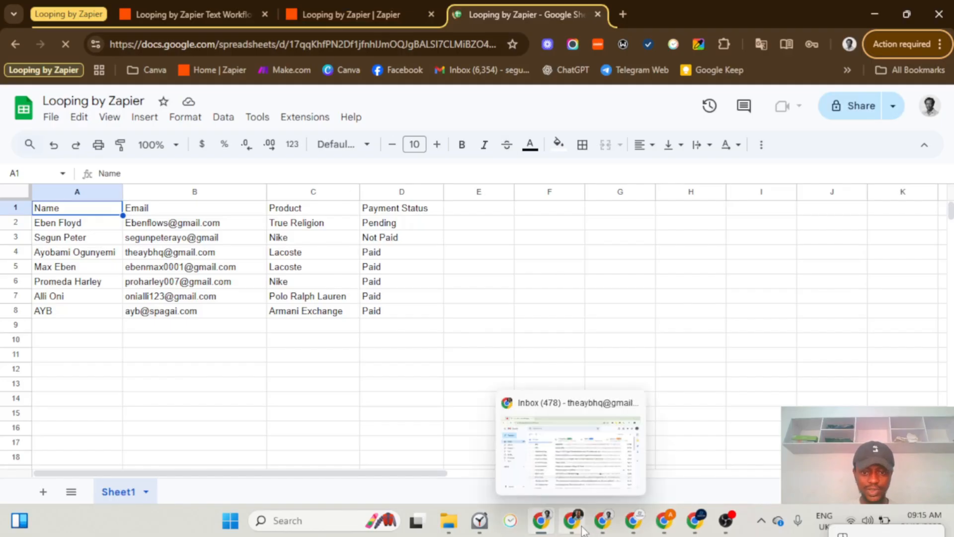
click(515, 450)
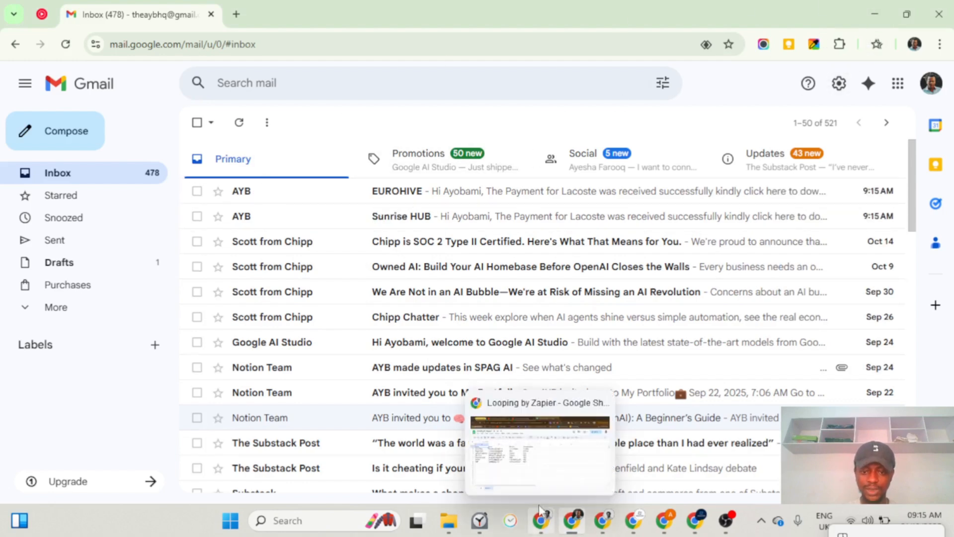
click(541, 520)
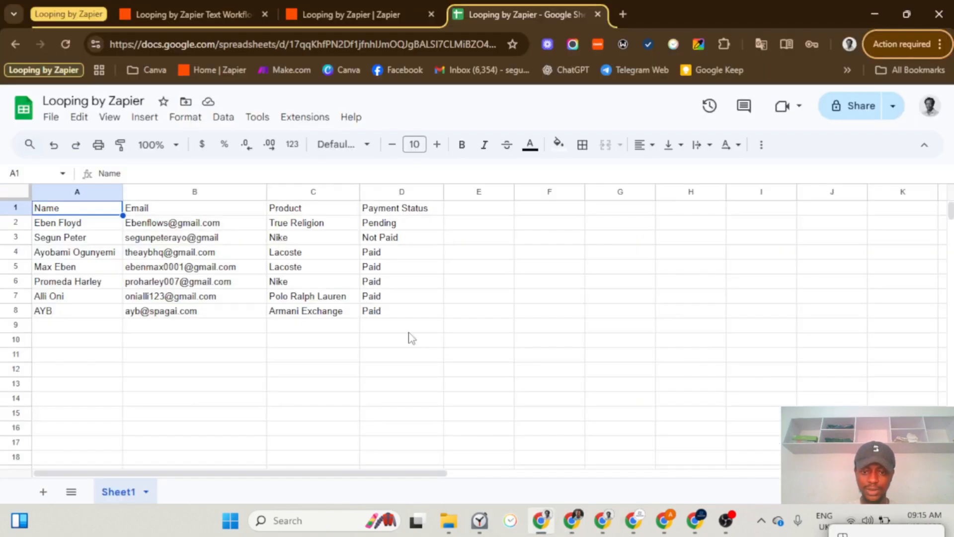
- Return to the Looping by Zapier Text Workflow zap and open its Send Email step for editing
click(205, 14)
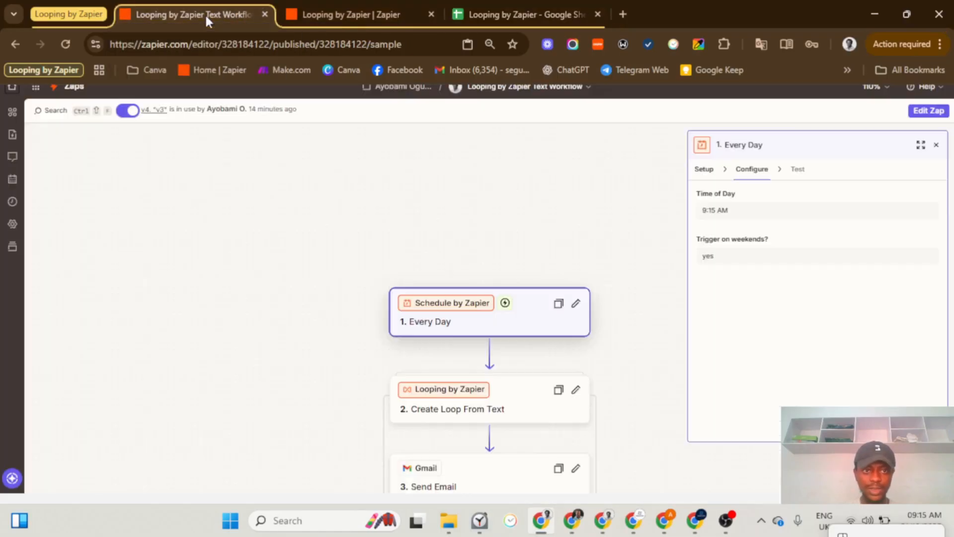
scroll(309, 266, down, 3)
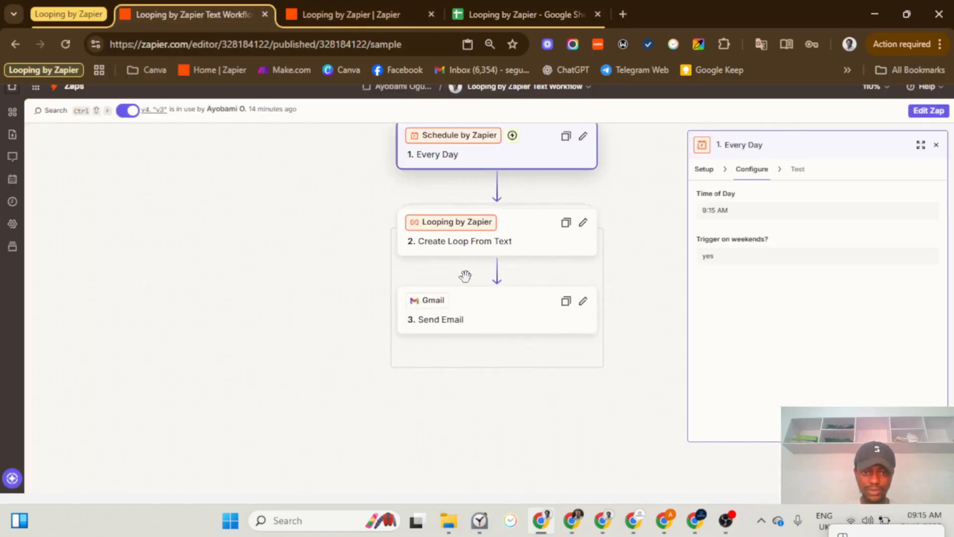
click(497, 331)
click(927, 113)
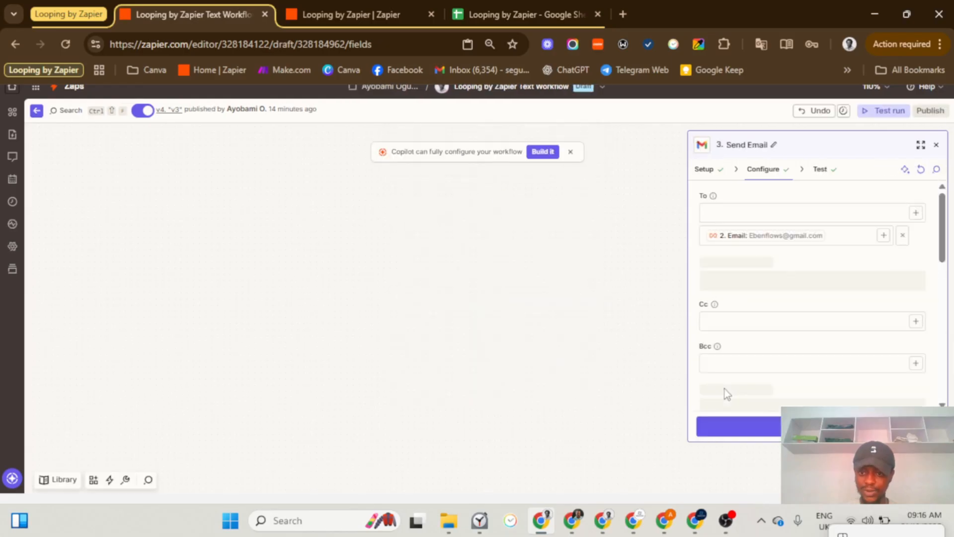
- Review the Send Email step's subject and body, and check the Work profile's Gmail inbox for the EUROHIVE and Sunrise HUB emails
scroll(761, 287, down, 3)
scroll(761, 287, down, 1)
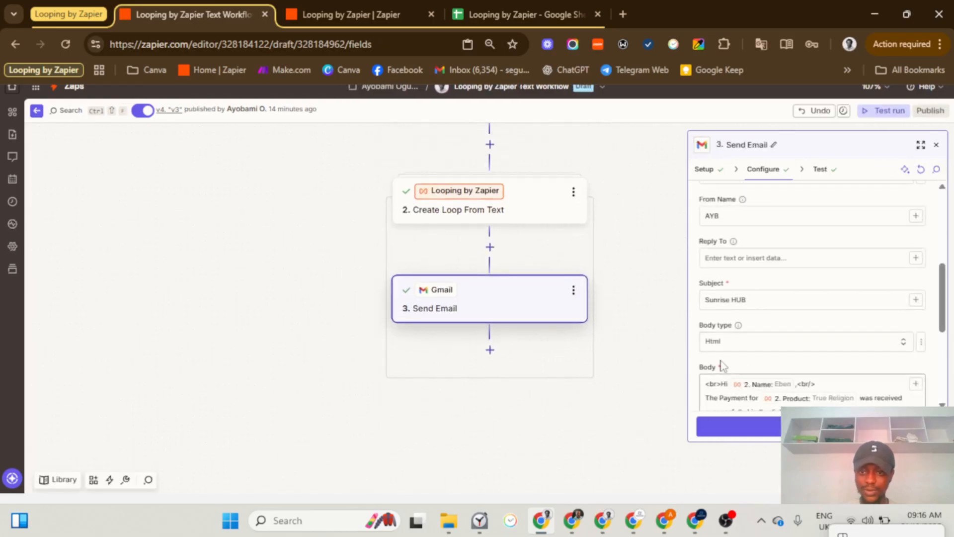
mouse_move(604, 520)
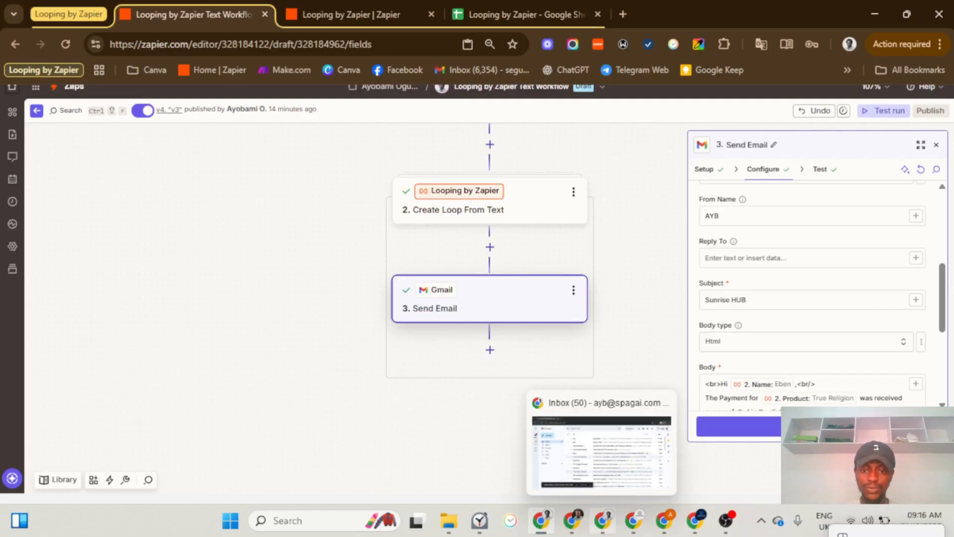
click(602, 438)
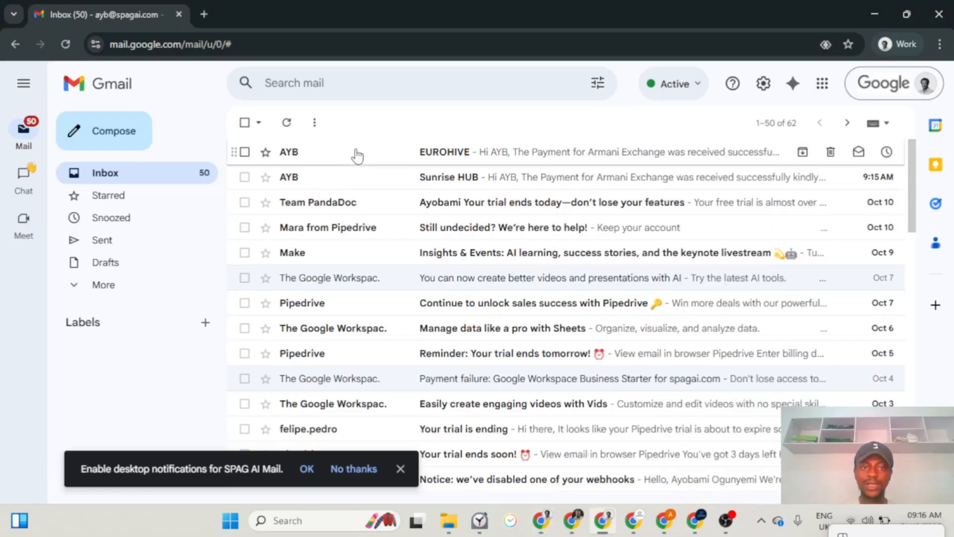
mouse_move(663, 520)
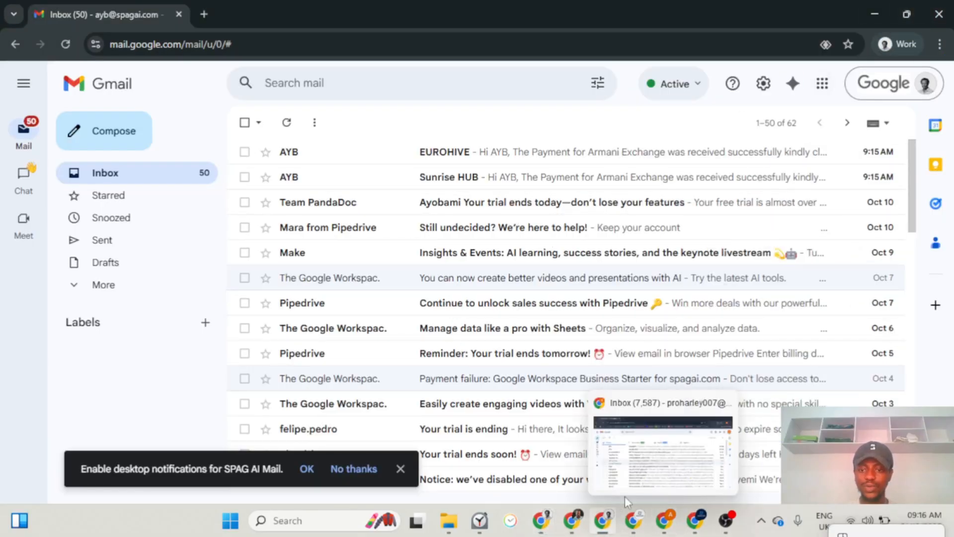
mouse_move(542, 521)
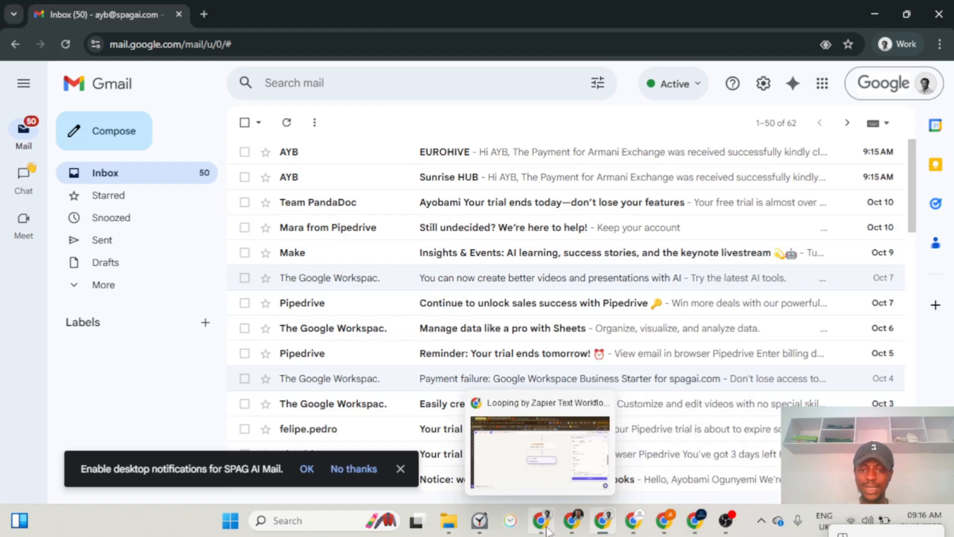
- Switch back to the customer spreadsheet, look over the line-item zap, and return to the Looping by Zapier Text Workflow zap's full step sequence
click(521, 469)
click(473, 11)
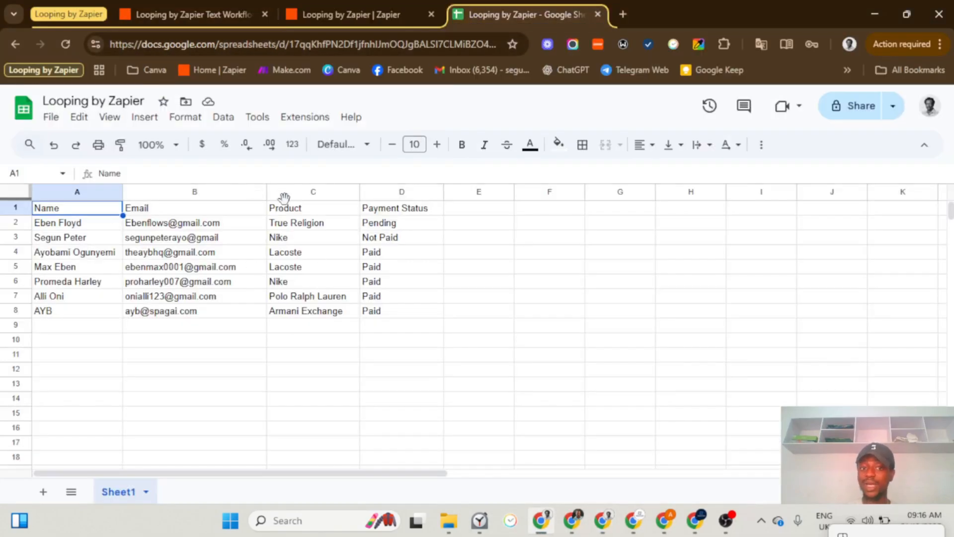
click(416, 4)
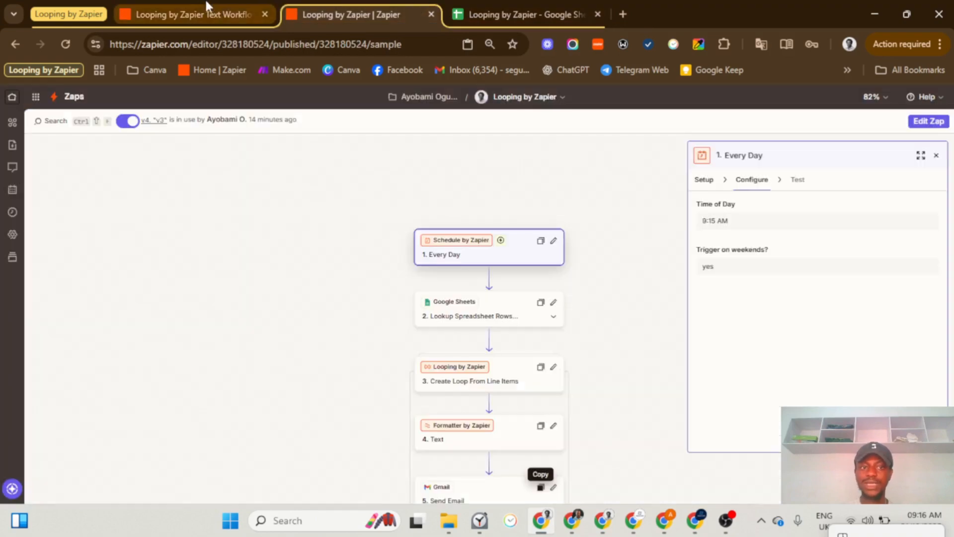
click(197, 5)
drag(320, 266, 328, 333)
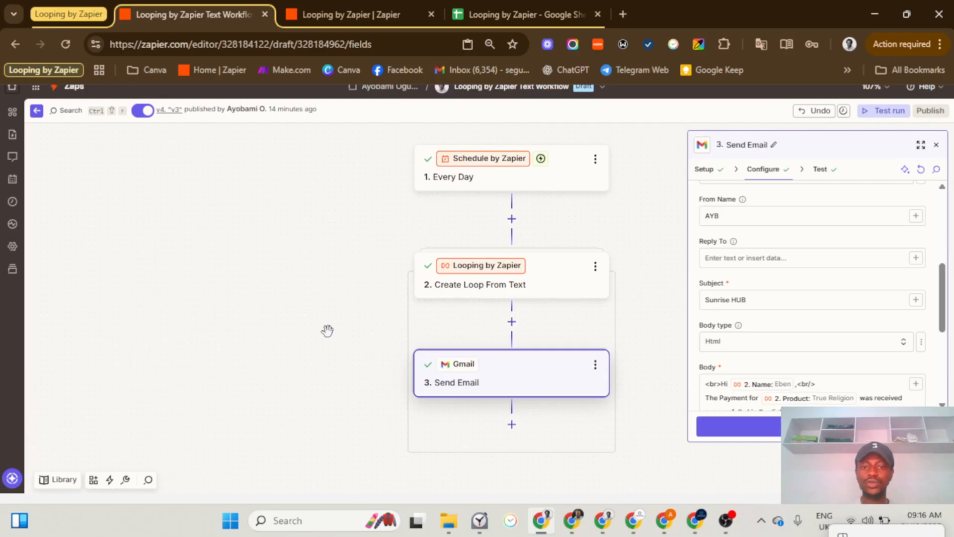